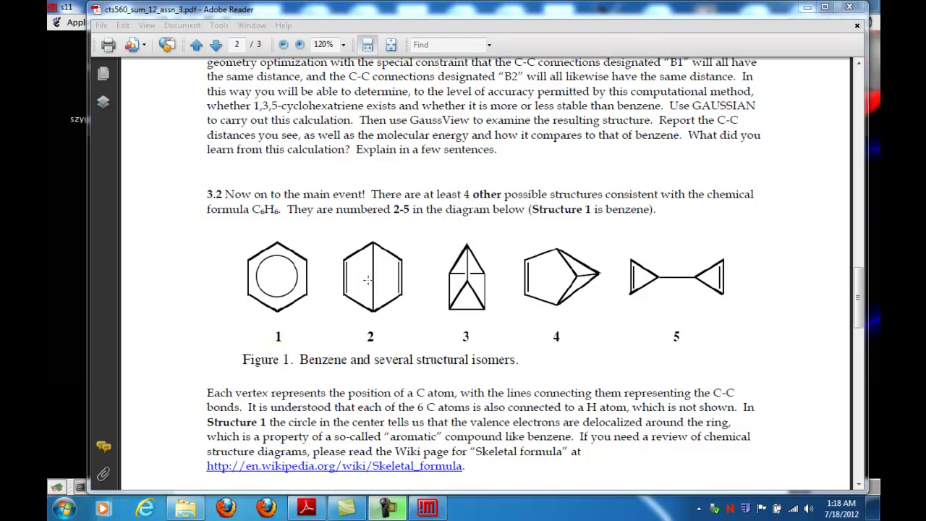
Switch to the remote desktop's terminal, connect to node n0 with ssh -Y n0, and launch GaussView in the background with gv &
{"action": "left_click", "coordinate": [426, 510]}
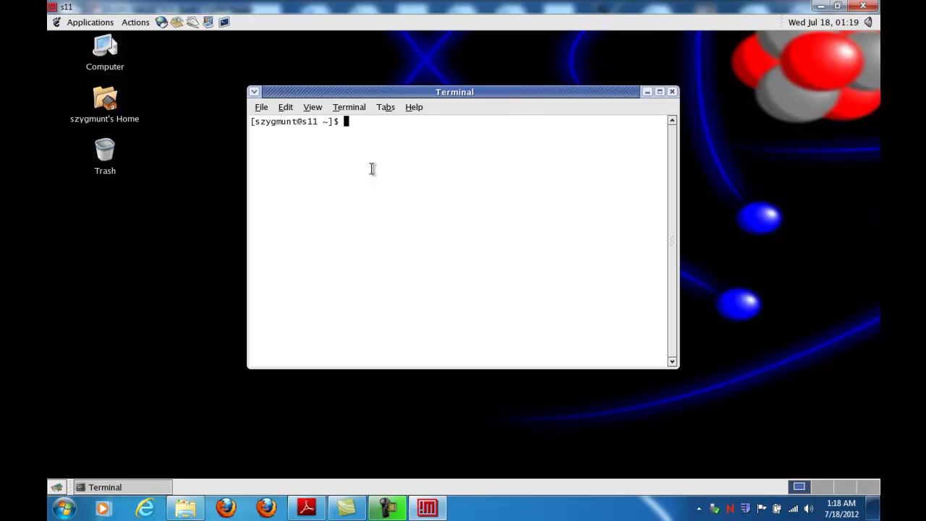
{"action": "type", "text": "ssh -Y n0"}
{"action": "key", "text": "Return"}
{"action": "type", "text": "g"}
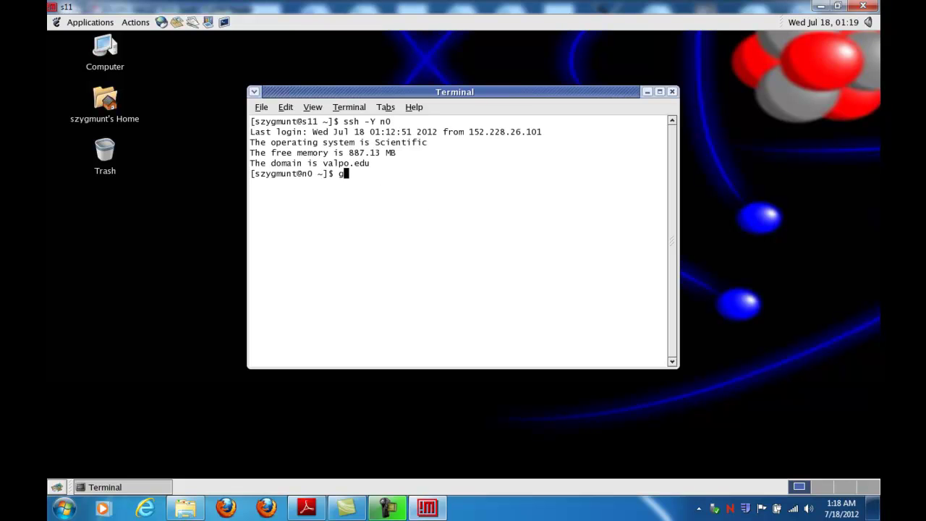
{"action": "type", "text": "v &"}
{"action": "key", "text": "Return"}
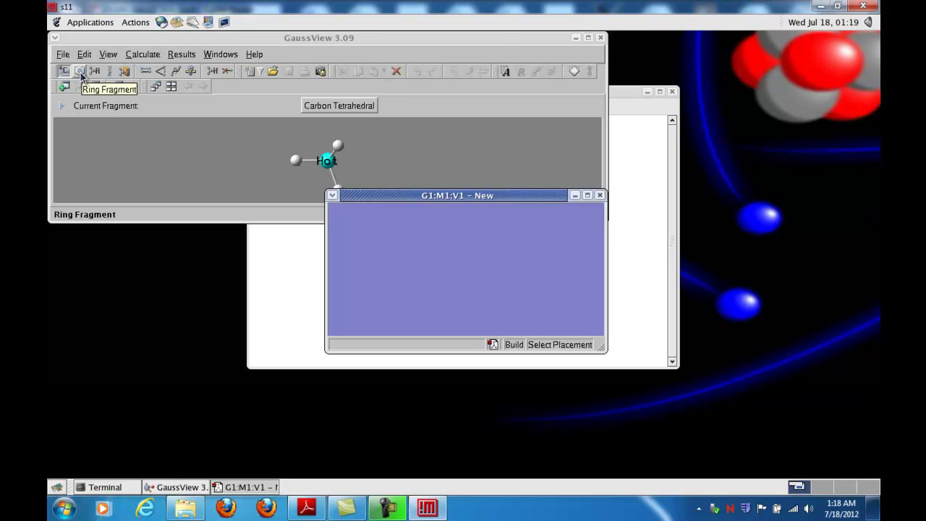
Enlarge the new molecule window and place a benzene ring fragment in it
{"action": "left_click_drag", "start_coordinate": [384, 199], "coordinate": [369, 152]}
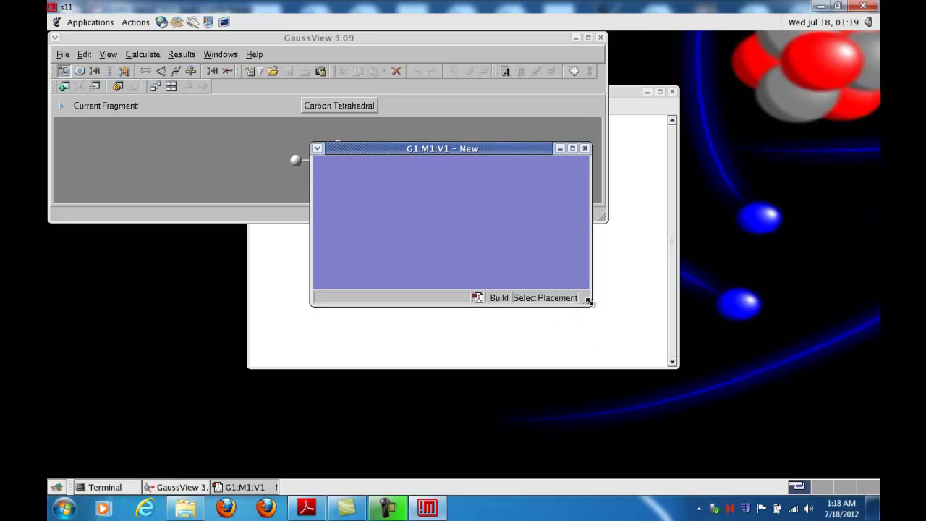
{"action": "left_click_drag", "start_coordinate": [589, 302], "coordinate": [661, 396]}
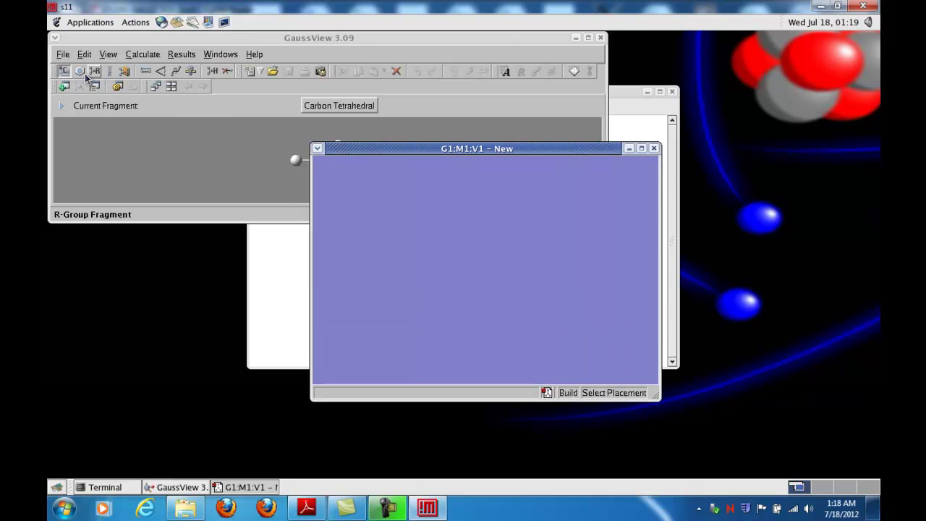
{"action": "left_click", "coordinate": [80, 73]}
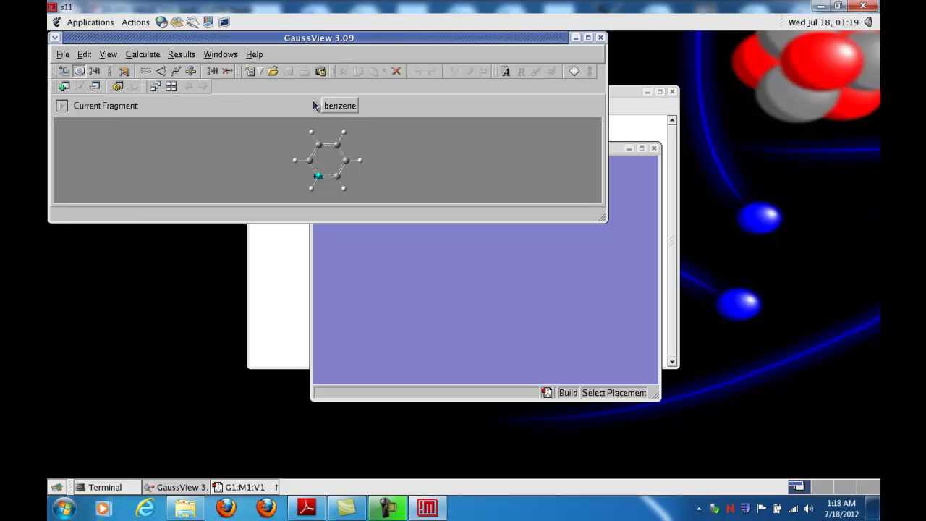
{"action": "left_click", "coordinate": [339, 107]}
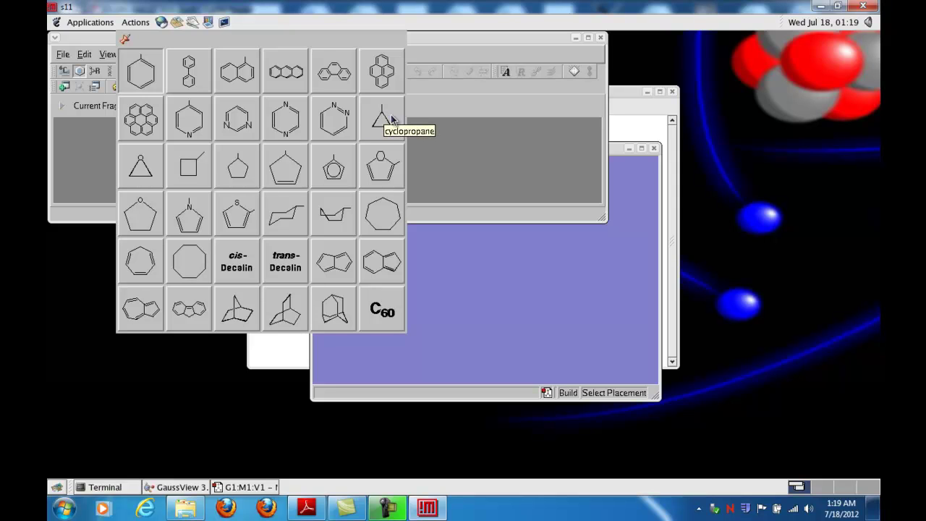
{"action": "left_click", "coordinate": [139, 70]}
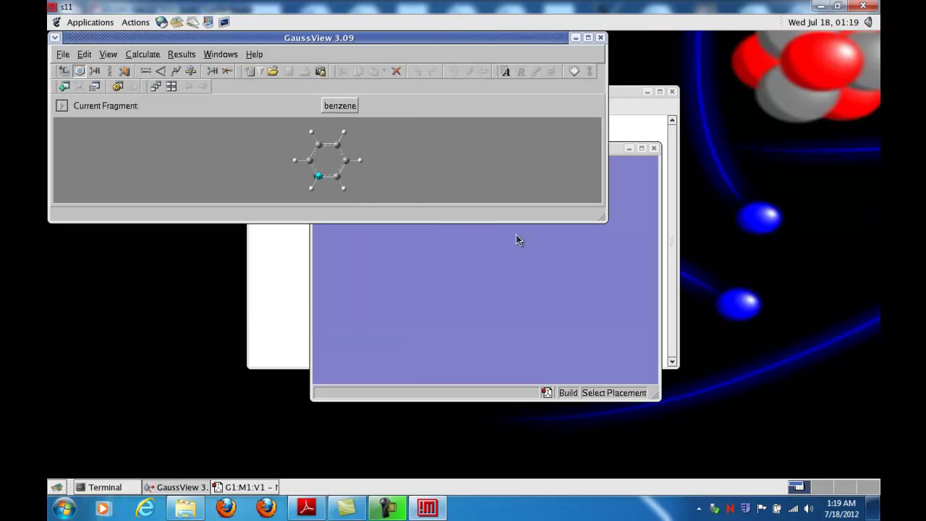
{"action": "left_click", "coordinate": [475, 264]}
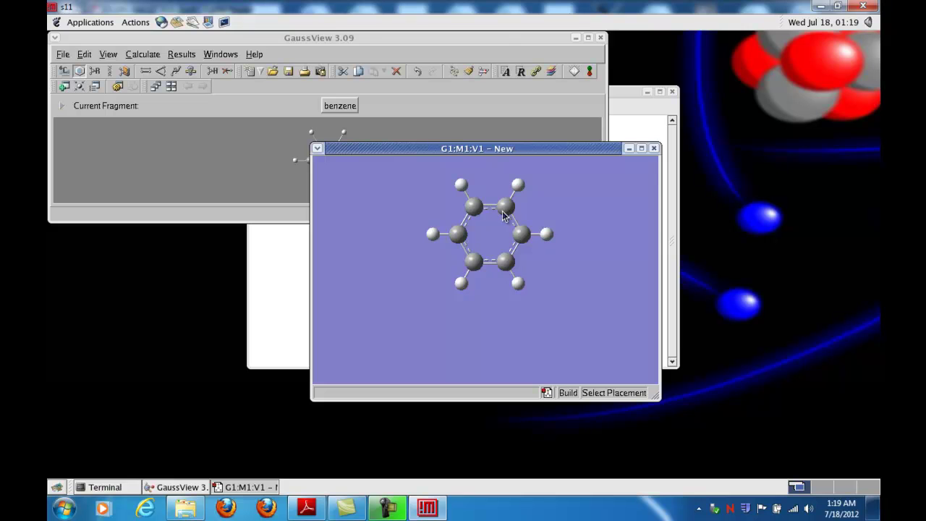
Rotate the benzene ring so one carbon vertex points up, show the atom number labels, and center the molecule in its window
{"action": "left_click_drag", "start_coordinate": [520, 192], "coordinate": [492, 195]}
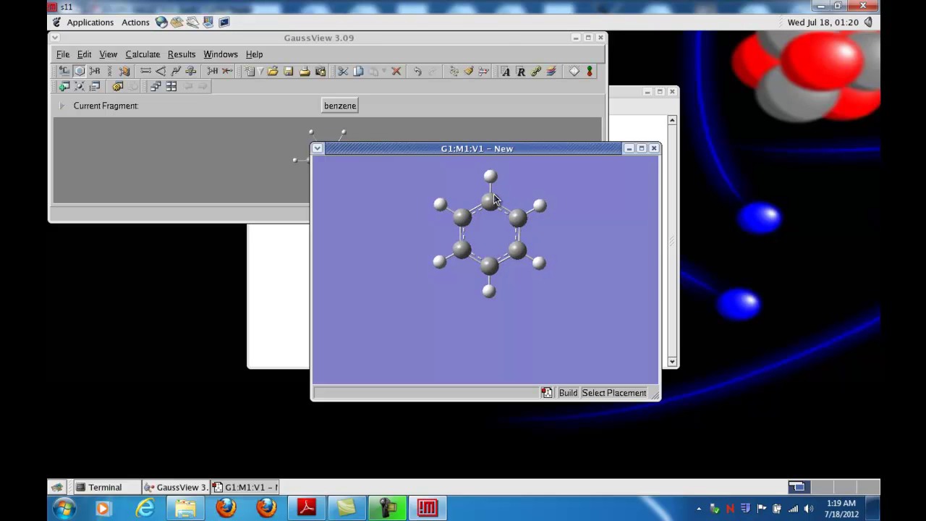
{"action": "left_click", "coordinate": [107, 54]}
{"action": "left_click", "coordinate": [141, 152]}
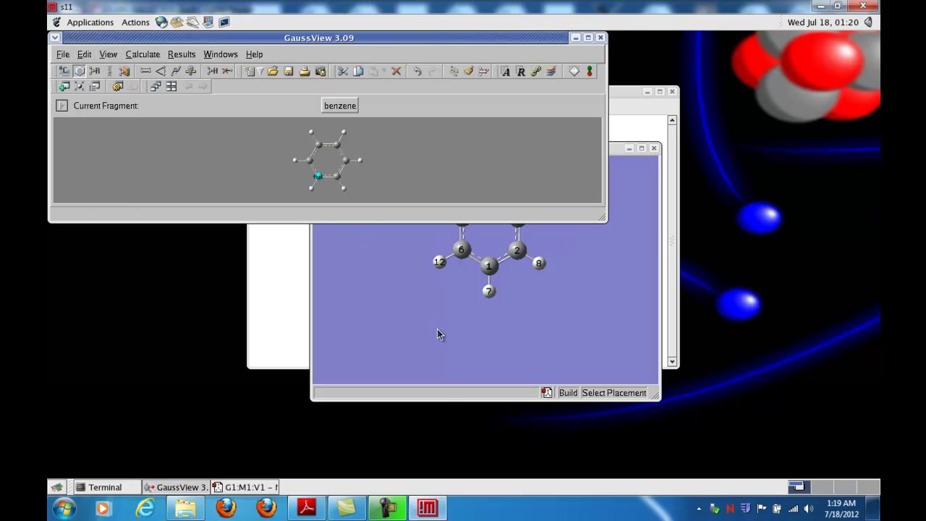
{"action": "left_click", "coordinate": [443, 393]}
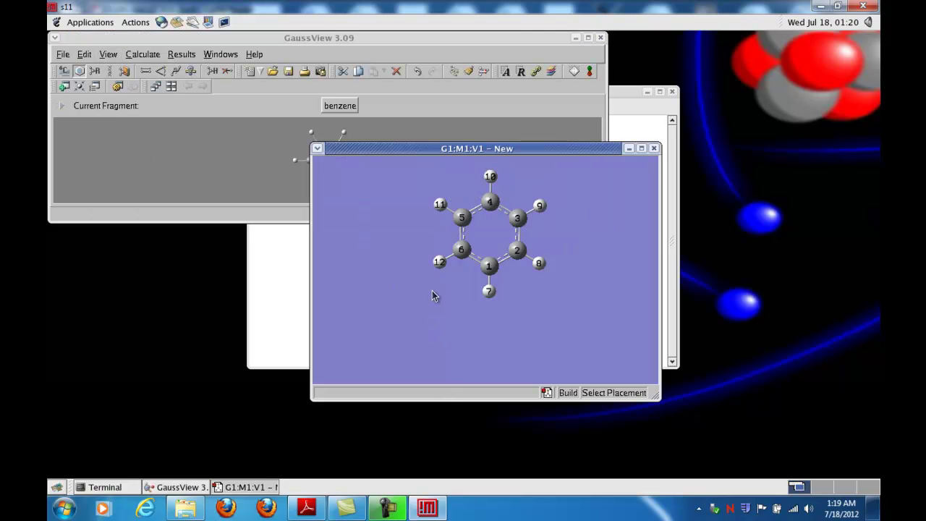
{"action": "left_click", "coordinate": [80, 86]}
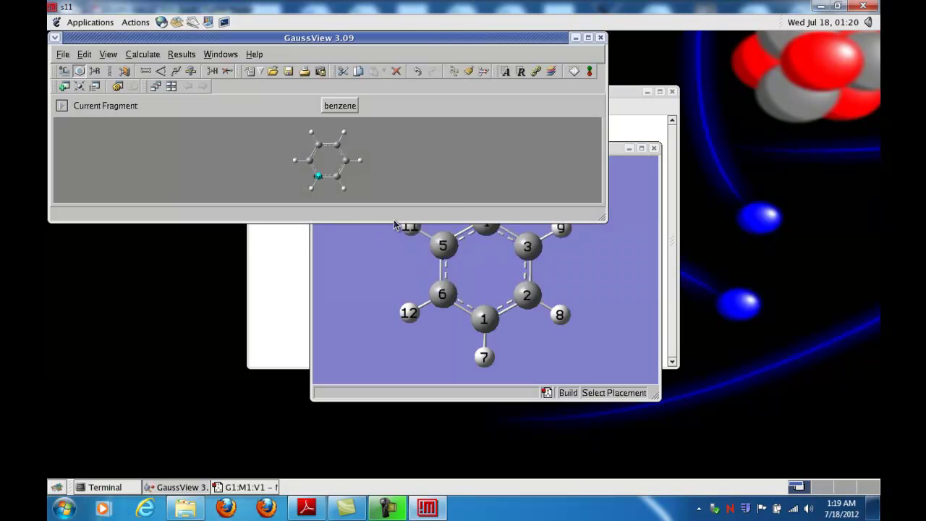
{"action": "left_click", "coordinate": [620, 149]}
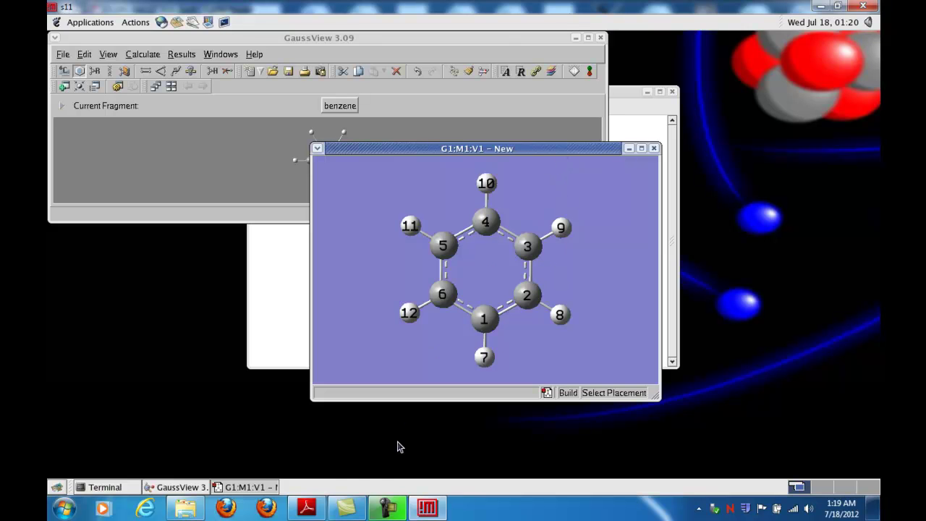
Check the isomer diagrams in the assignment PDF, and set the C4–C5 bond length to 1.54 in GaussView with atom 5 fixed
{"action": "left_click", "coordinate": [309, 507]}
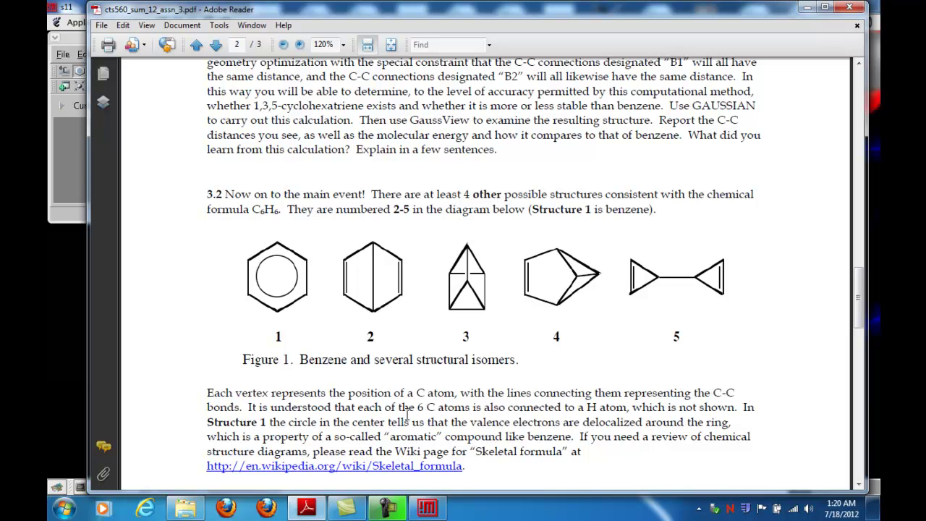
{"action": "left_click", "coordinate": [428, 509]}
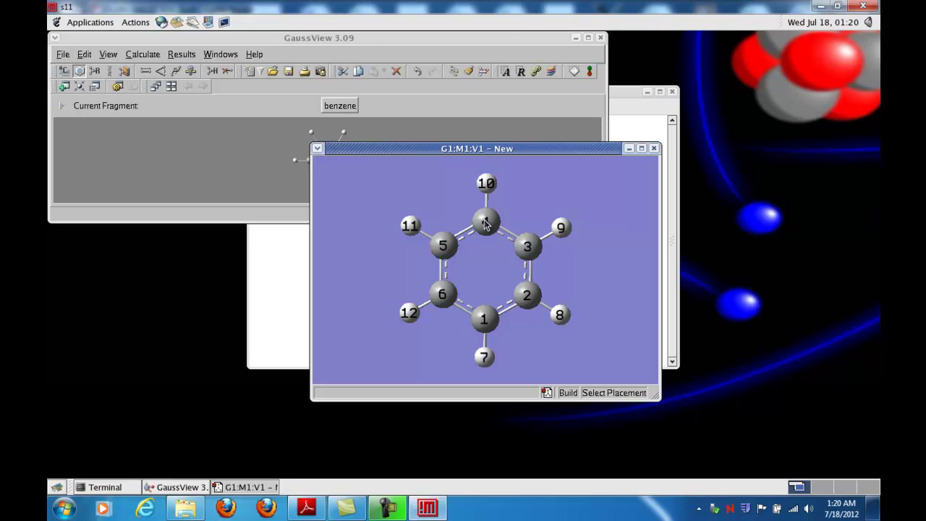
{"action": "left_click", "coordinate": [148, 73]}
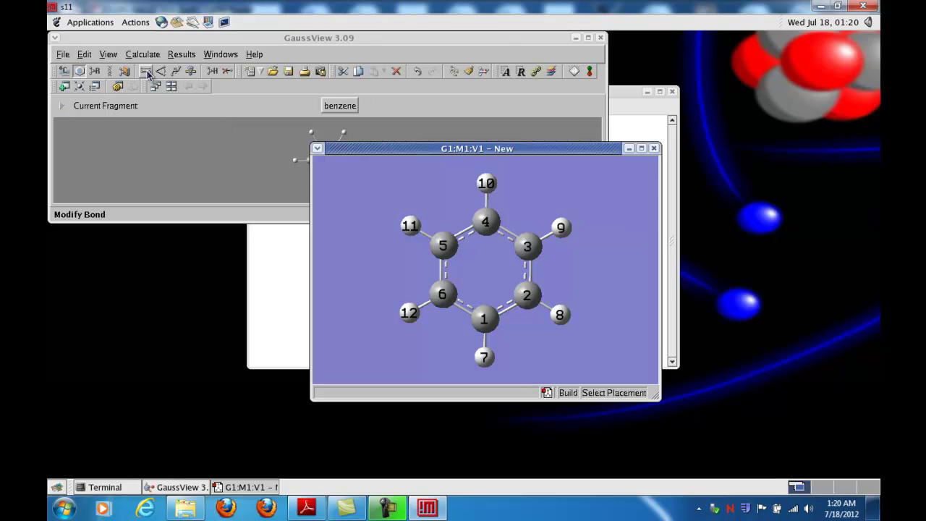
{"action": "left_click", "coordinate": [391, 396]}
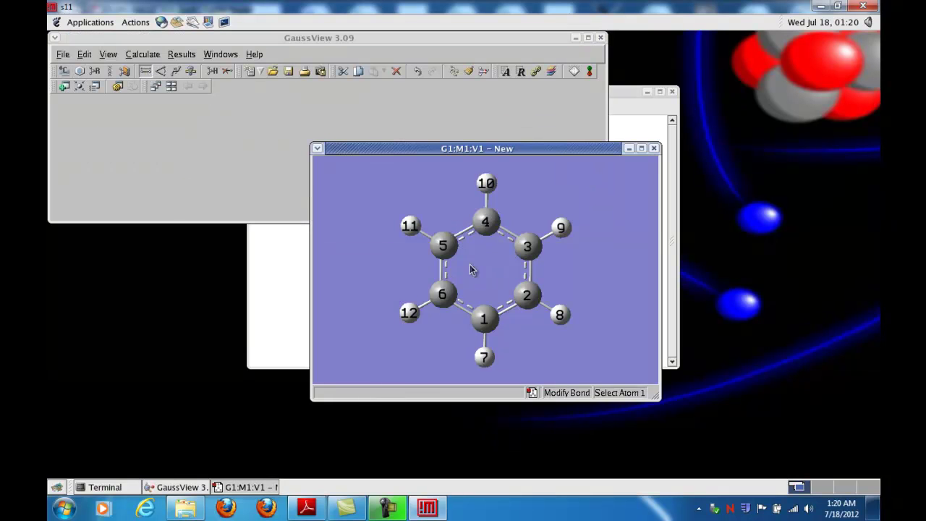
{"action": "left_click", "coordinate": [486, 224]}
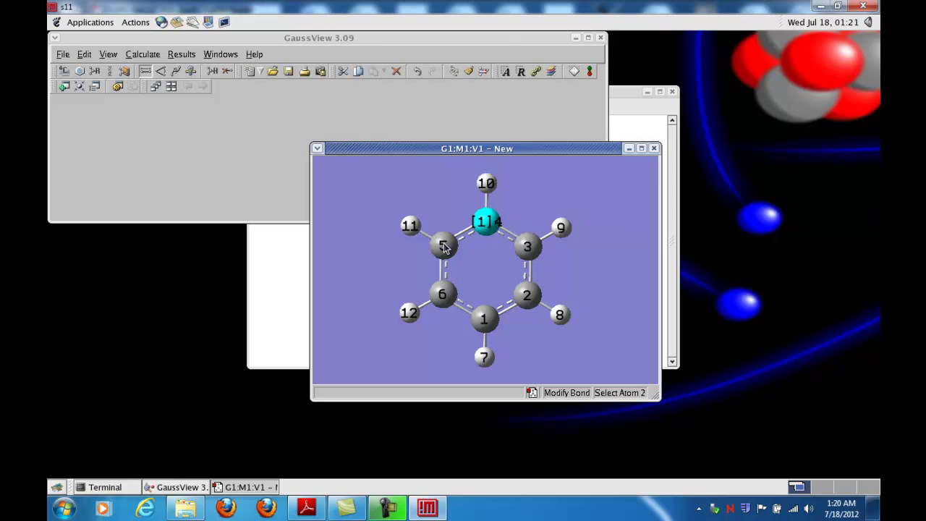
{"action": "left_click", "coordinate": [445, 246]}
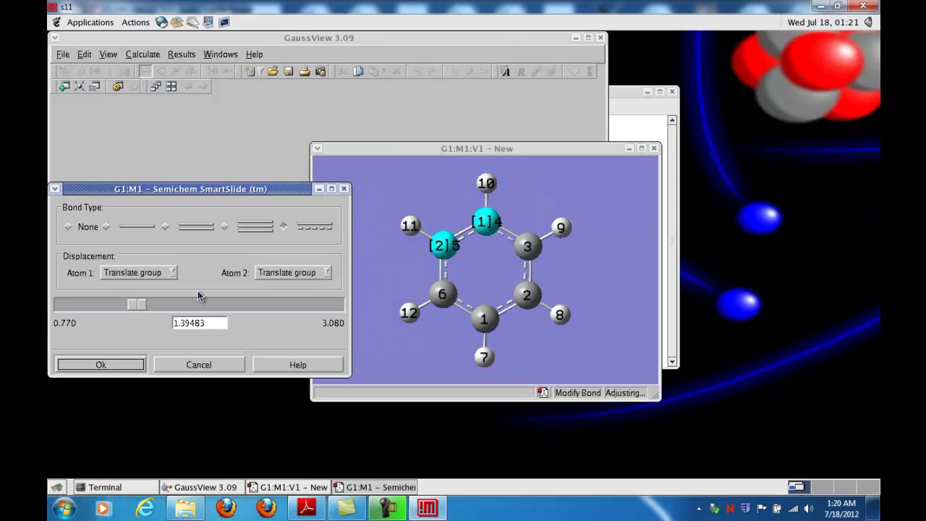
{"action": "left_click", "coordinate": [323, 273]}
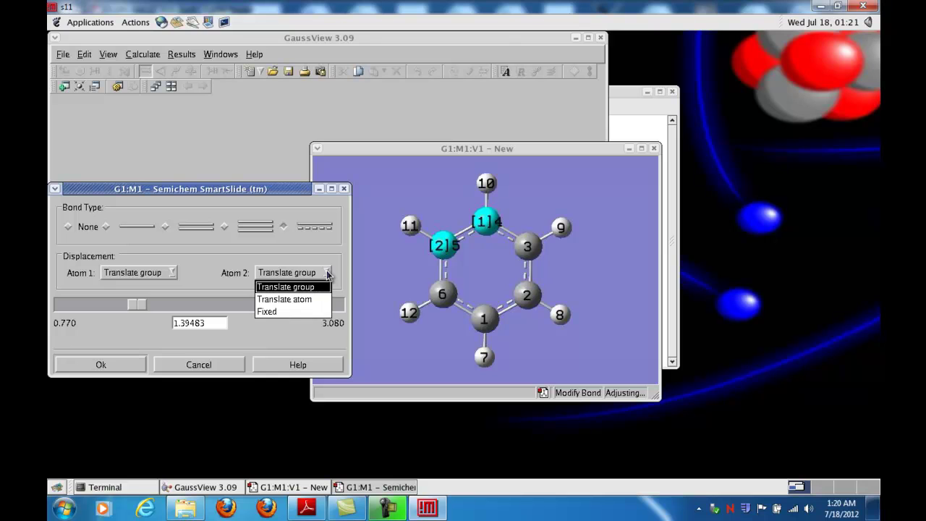
{"action": "left_click", "coordinate": [288, 312]}
{"action": "left_click_drag", "start_coordinate": [215, 325], "coordinate": [170, 326]}
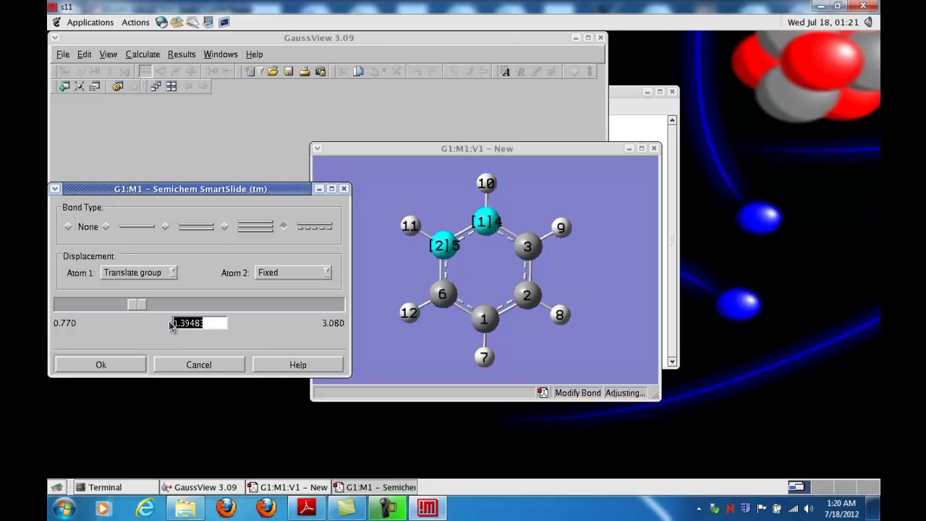
{"action": "type", "text": "1.54"}
{"action": "key", "text": "Return"}
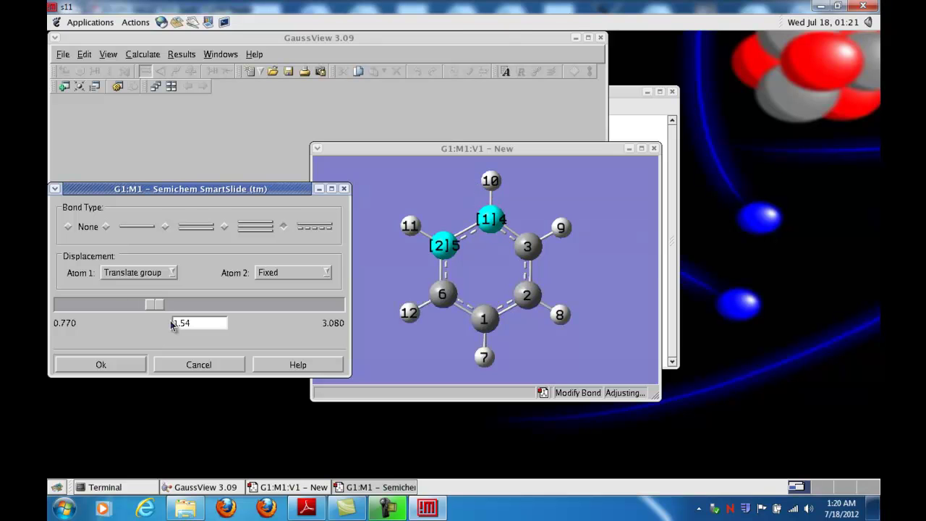
{"action": "left_click", "coordinate": [124, 364]}
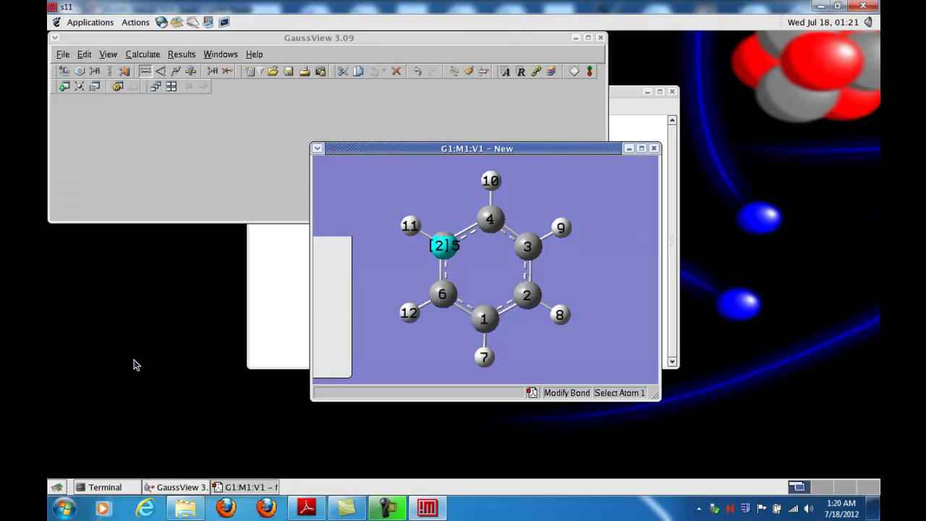
Change the bond between carbons 4 and 5 to a single bond
{"action": "left_click", "coordinate": [491, 221]}
{"action": "left_click", "coordinate": [444, 245]}
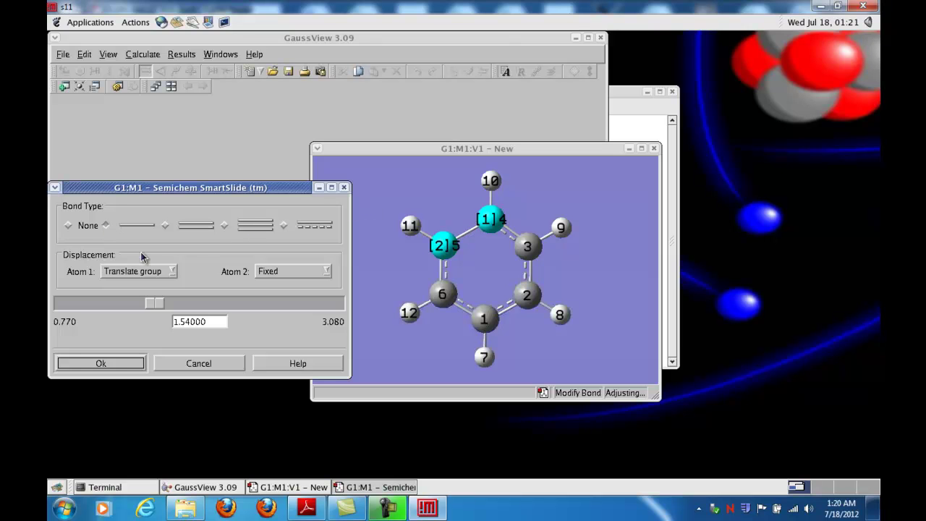
{"action": "left_click", "coordinate": [134, 361]}
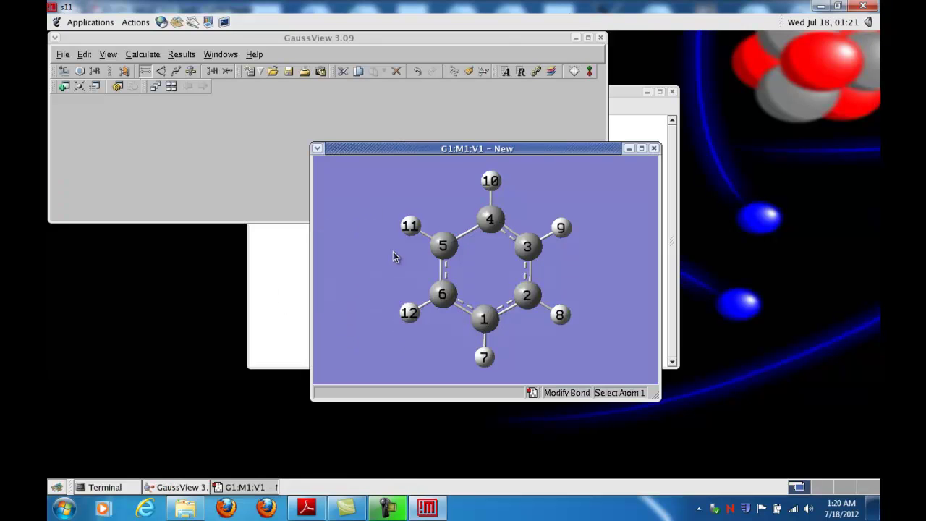
Make the bond between carbons 4 and 3 a single bond with a length of 1.54, keeping atom 3 fixed
{"action": "left_click", "coordinate": [492, 220]}
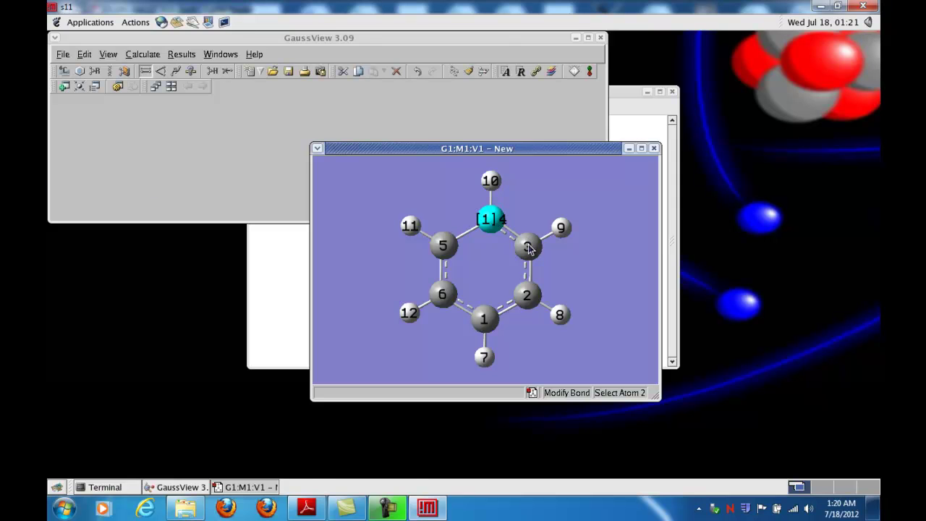
{"action": "left_click", "coordinate": [529, 248]}
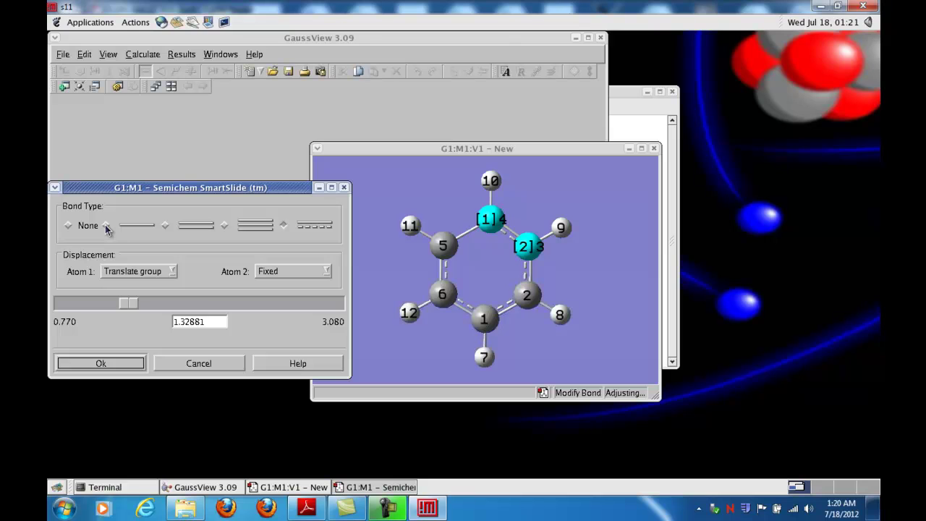
{"action": "left_click_drag", "start_coordinate": [218, 322], "coordinate": [159, 321]}
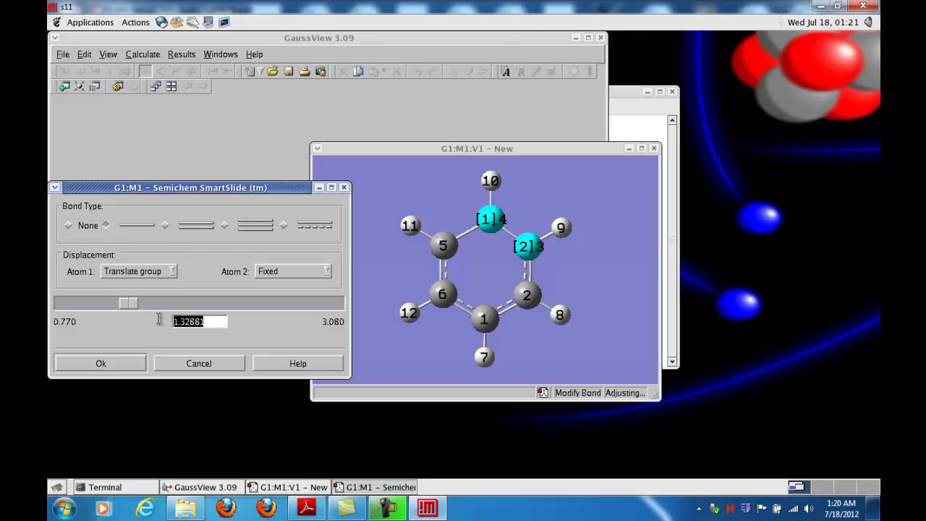
{"action": "type", "text": "1.54"}
{"action": "key", "text": "Return"}
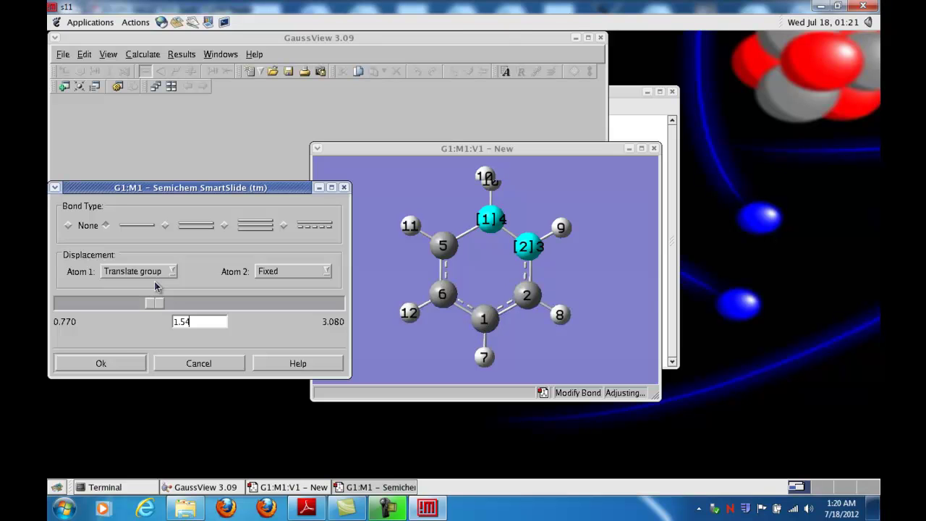
{"action": "left_click", "coordinate": [100, 363]}
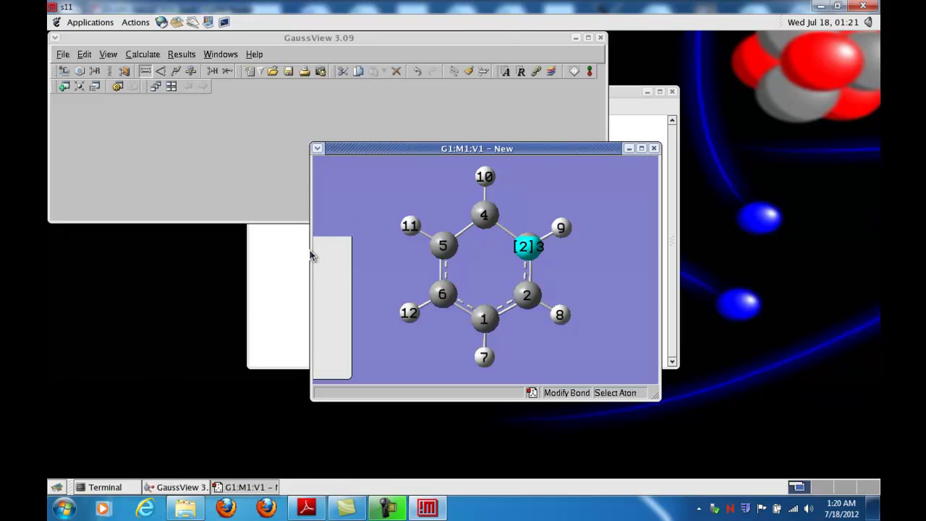
Reset the C4–C5 single bond length to 1.54, moving the carbon 4 group and keeping atom 5 fixed
{"action": "left_click", "coordinate": [485, 216]}
{"action": "left_click", "coordinate": [445, 246]}
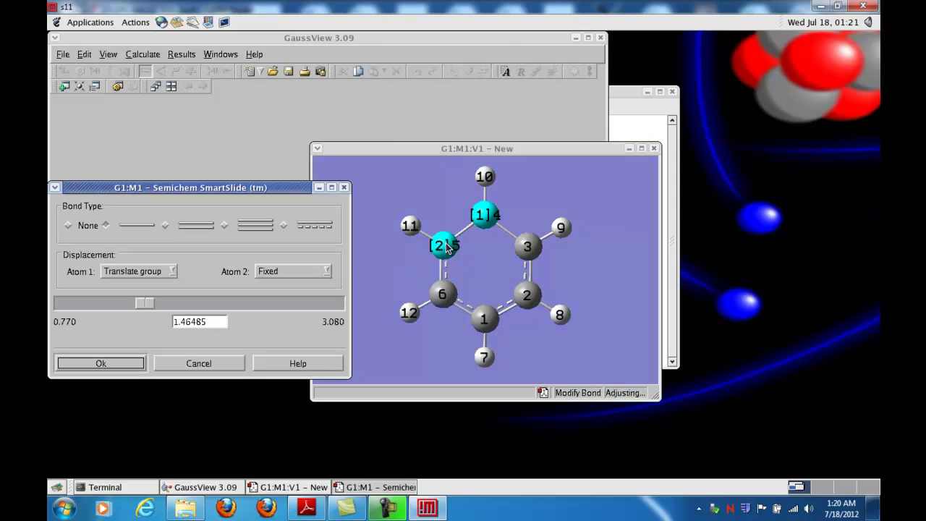
{"action": "left_click_drag", "start_coordinate": [214, 324], "coordinate": [165, 323]}
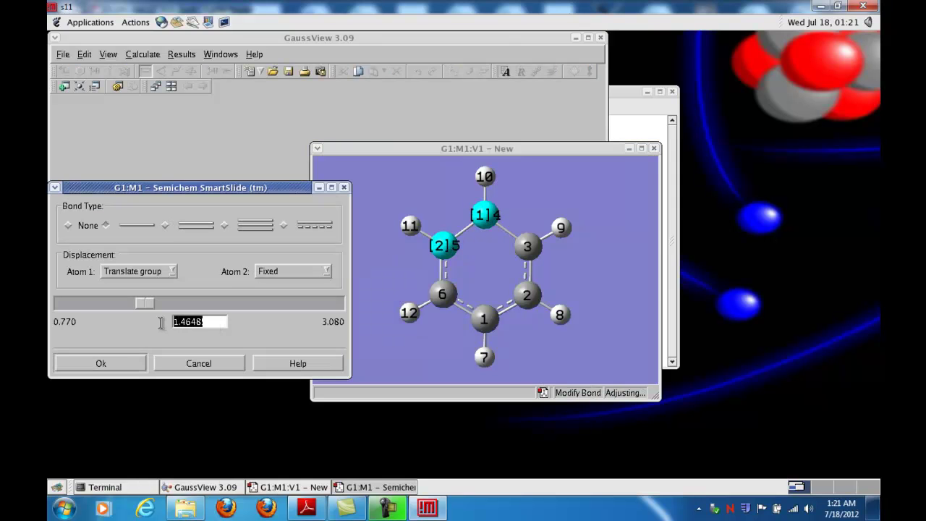
{"action": "type", "text": "1"}
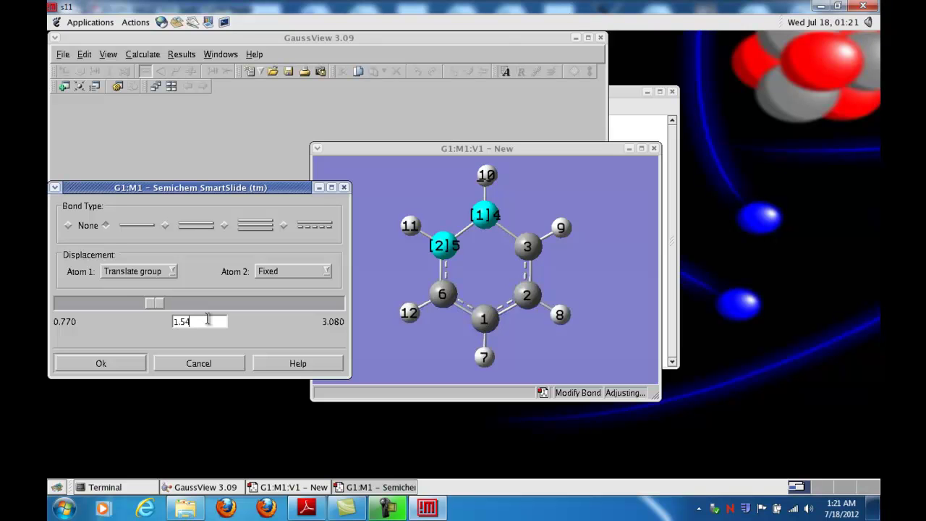
{"action": "left_click", "coordinate": [101, 363]}
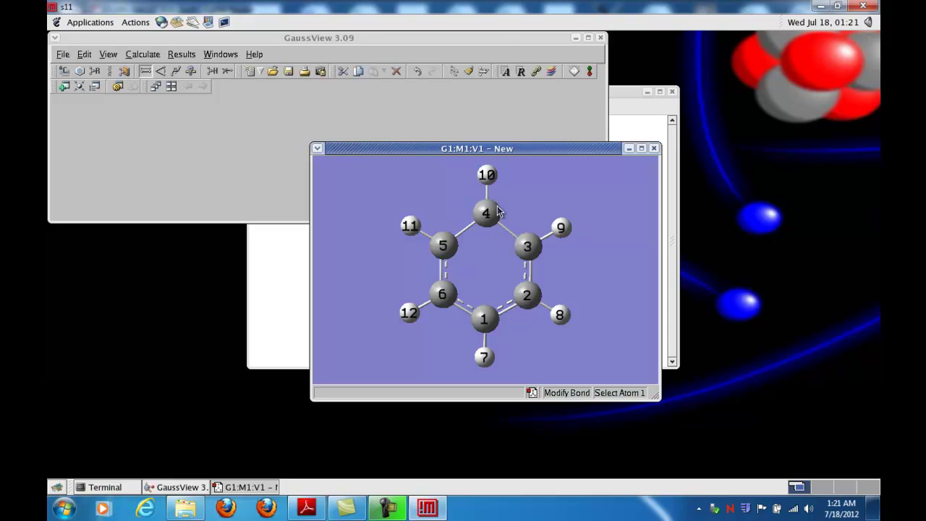
Reset the single bond between carbons 4 and 3 to a length of 1.54, moving the carbon 4 group with atom 3 fixed
{"action": "left_click", "coordinate": [487, 212]}
{"action": "left_click", "coordinate": [527, 248]}
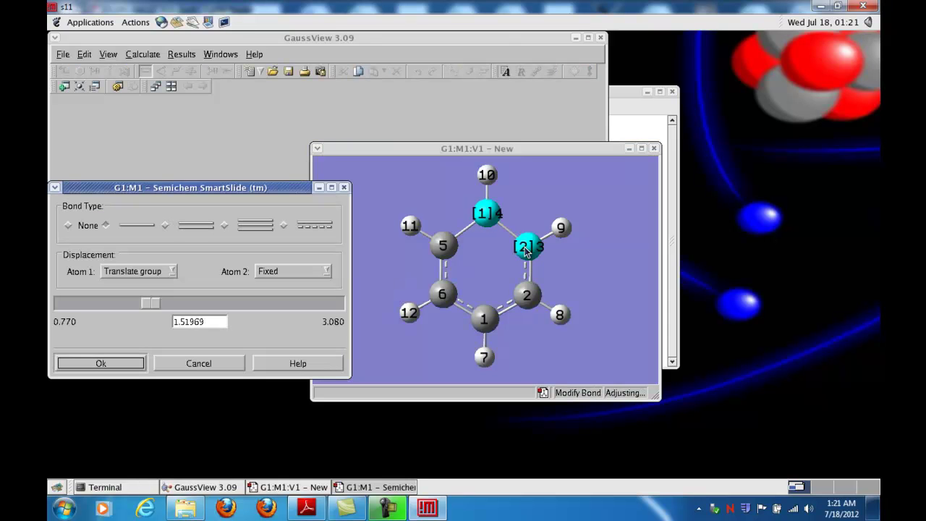
{"action": "left_click_drag", "start_coordinate": [208, 322], "coordinate": [168, 324]}
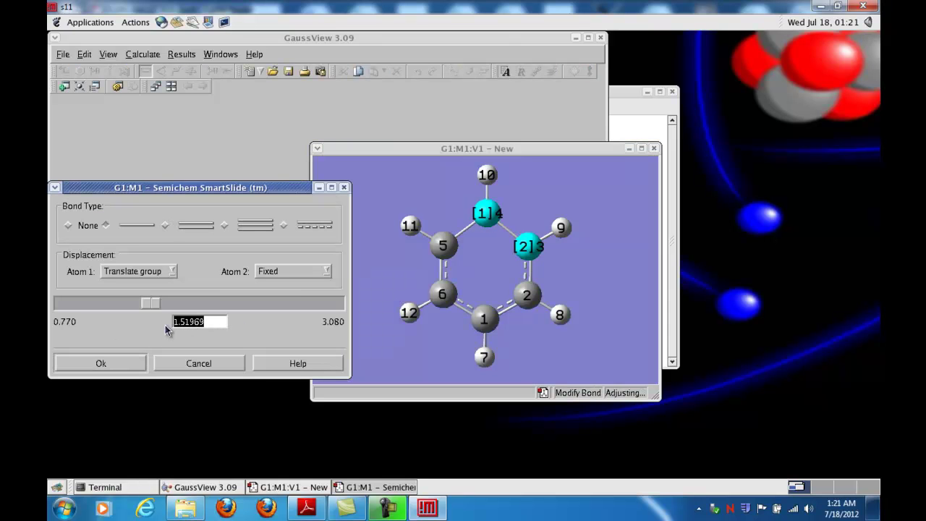
{"action": "type", "text": "1.54"}
{"action": "key", "text": "Return"}
{"action": "left_click", "coordinate": [109, 362]}
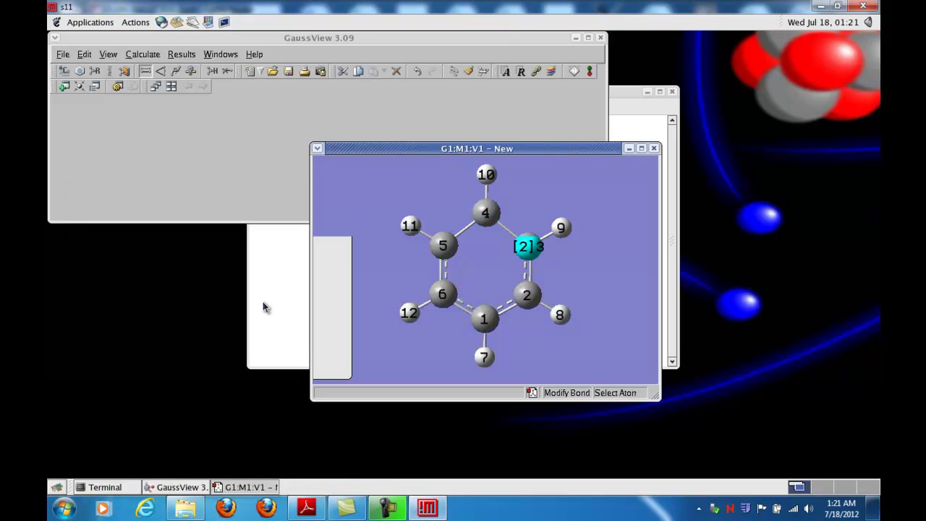
Make the bond between carbons 1 and 6 a single bond with a length of 1.54, keeping atom 6 fixed
{"action": "left_click", "coordinate": [485, 320]}
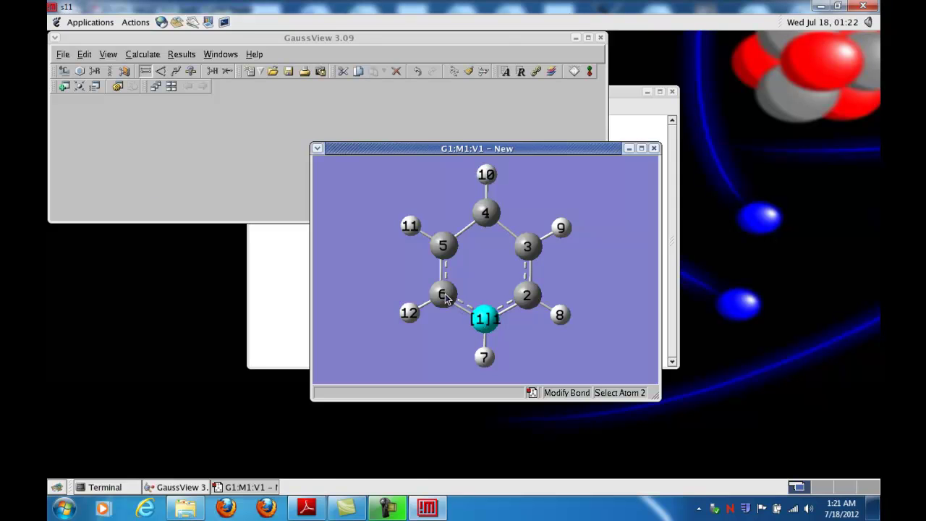
{"action": "left_click", "coordinate": [445, 296]}
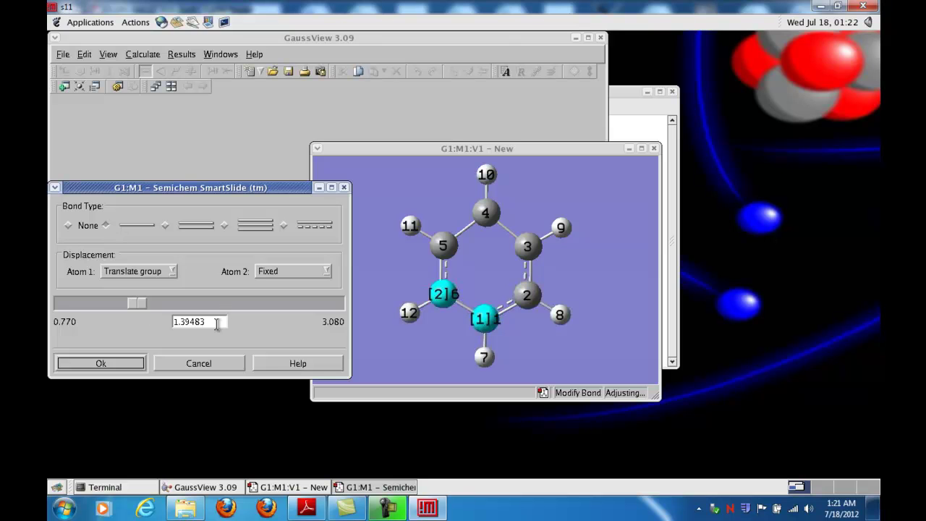
{"action": "left_click_drag", "start_coordinate": [216, 325], "coordinate": [148, 321]}
{"action": "type", "text": "1.54"}
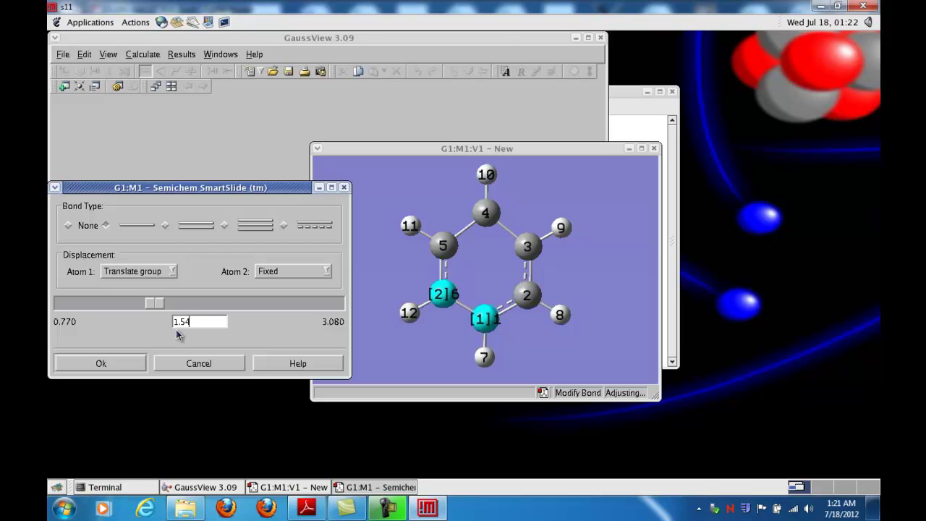
{"action": "left_click", "coordinate": [101, 363]}
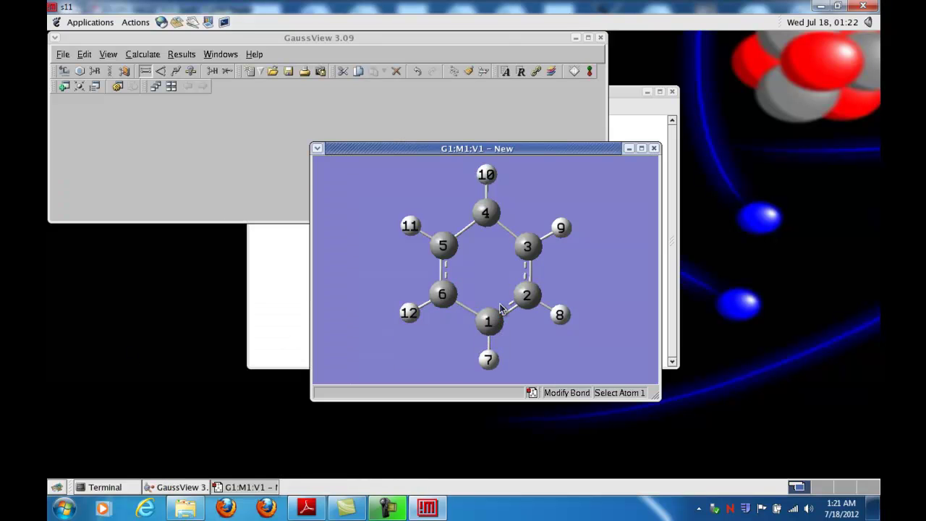
Make the bond between carbons 1 and 2 a single bond with a length of 1.54, keeping atom 2 fixed
{"action": "left_click", "coordinate": [528, 296]}
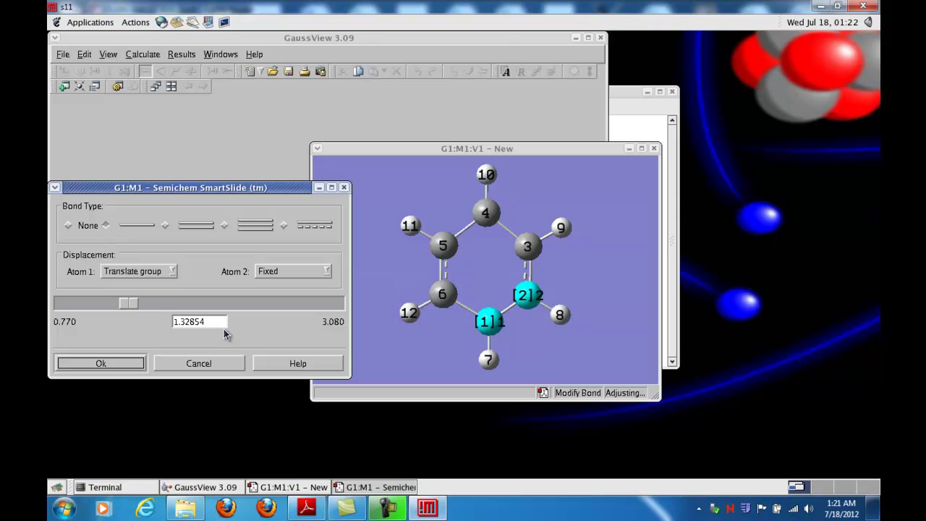
{"action": "left_click_drag", "start_coordinate": [220, 322], "coordinate": [161, 322]}
{"action": "type", "text": "1"}
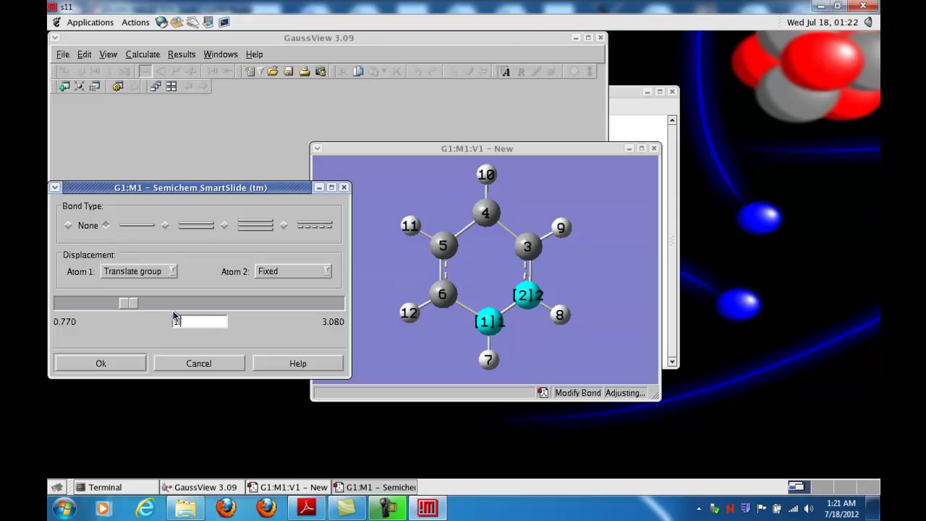
{"action": "type", "text": ".54"}
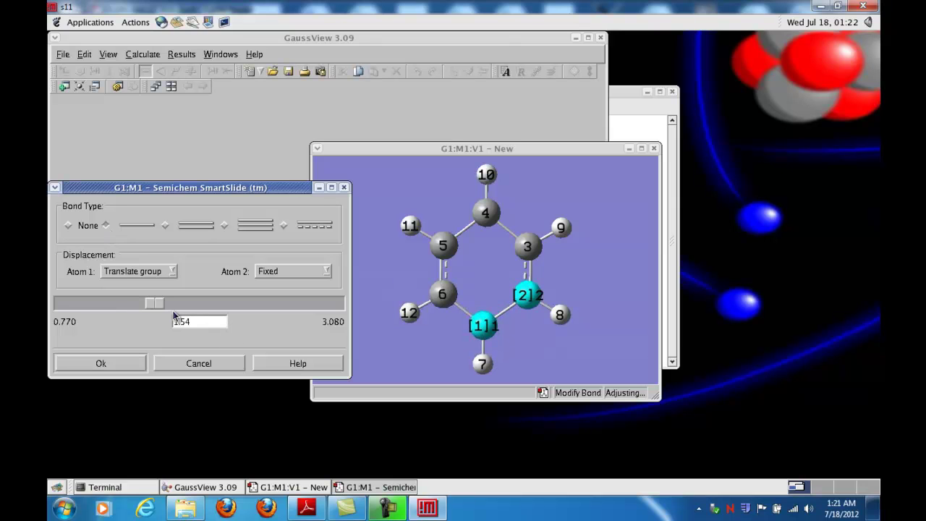
{"action": "left_click", "coordinate": [130, 364]}
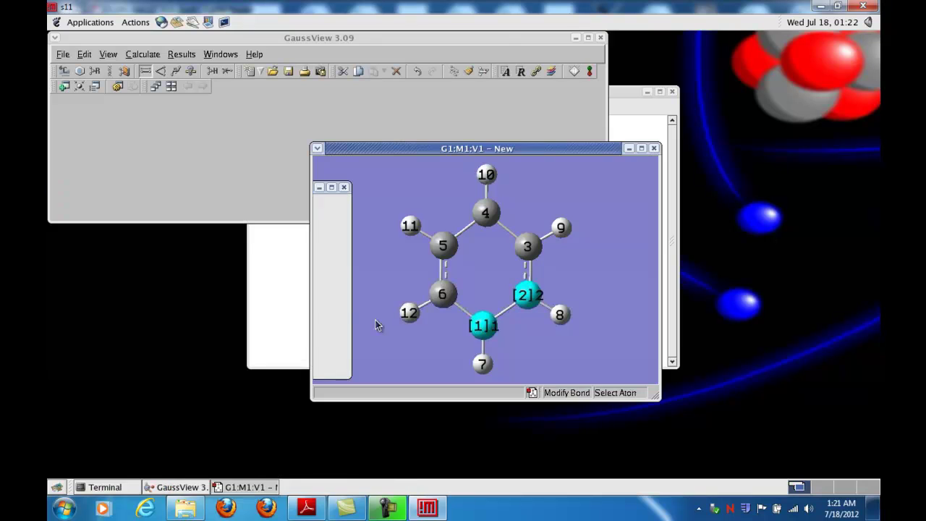
Reset the C1–C6 single bond length to 1.54, moving the carbon 1 group and keeping atom 6 fixed
{"action": "left_click", "coordinate": [482, 326]}
{"action": "left_click", "coordinate": [443, 295]}
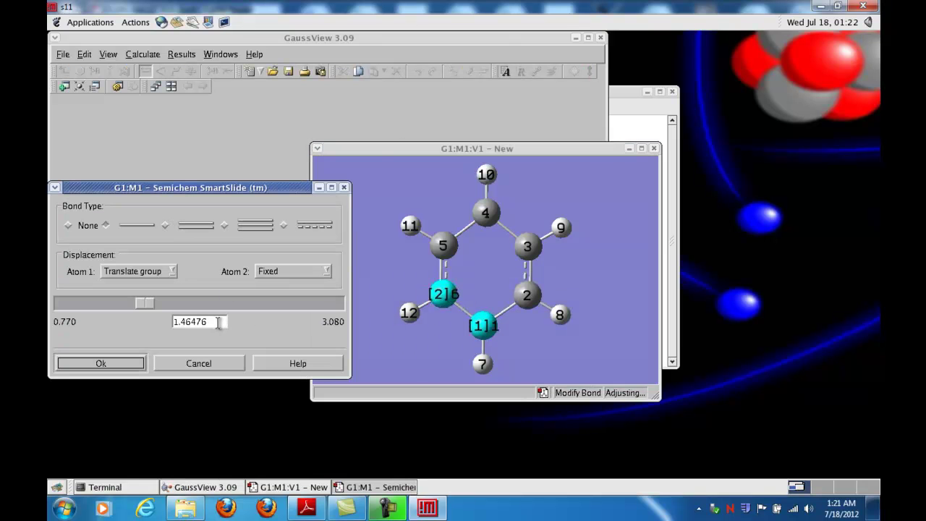
{"action": "left_click_drag", "start_coordinate": [221, 321], "coordinate": [154, 319]}
{"action": "type", "text": "1.54"}
{"action": "left_click", "coordinate": [136, 361]}
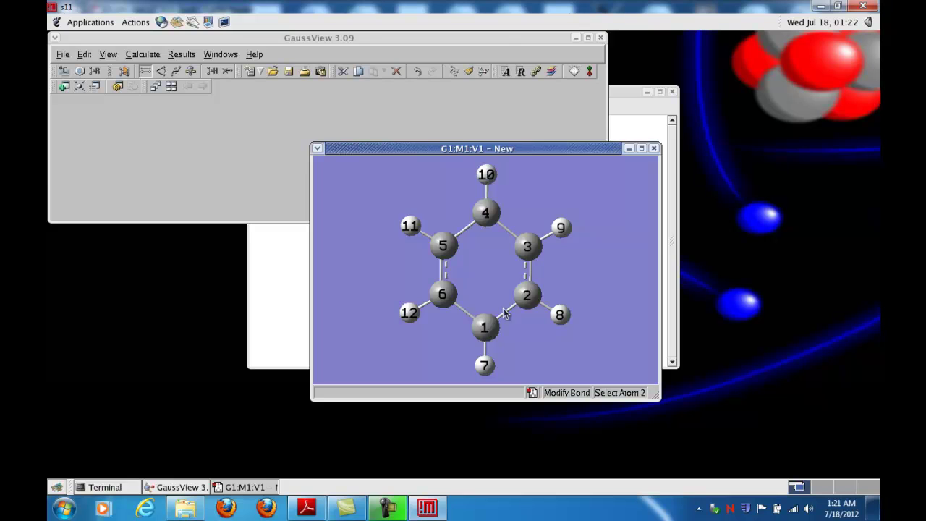
Reset the C1–C2 single bond length to 1.54, moving the carbon 1 group and keeping atom 2 fixed
{"action": "left_click", "coordinate": [528, 294]}
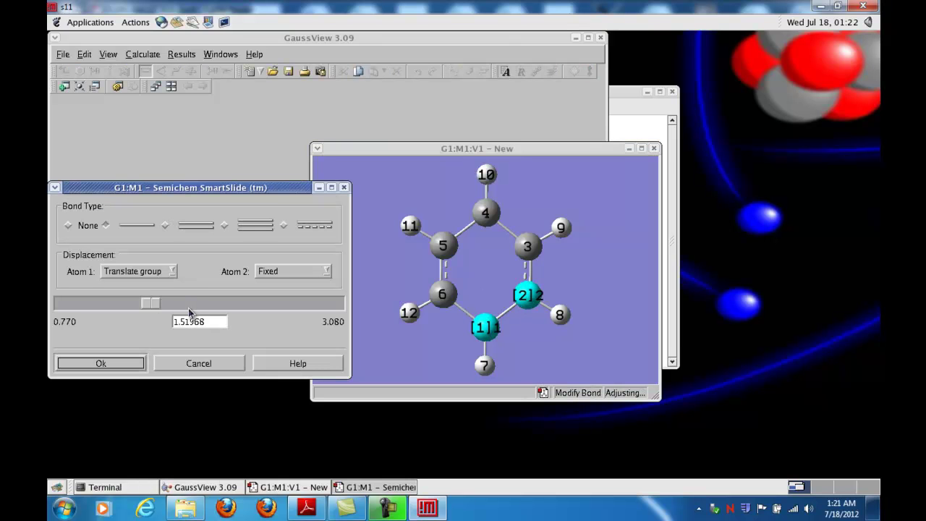
{"action": "left_click_drag", "start_coordinate": [211, 322], "coordinate": [159, 321]}
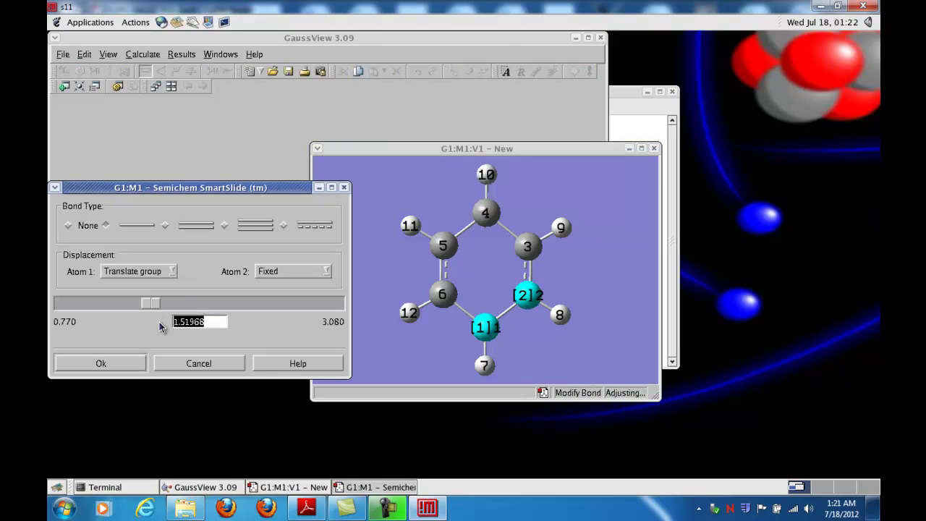
{"action": "type", "text": "1.54"}
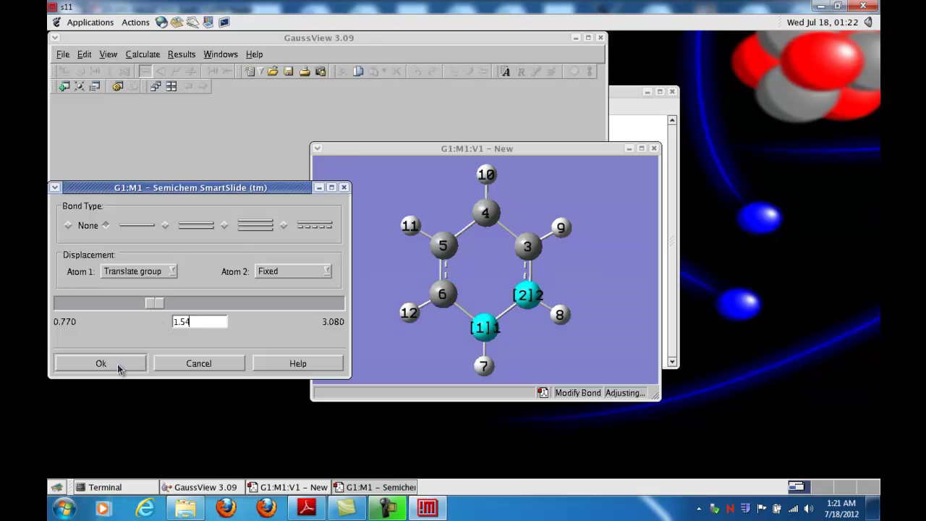
{"action": "left_click", "coordinate": [102, 363]}
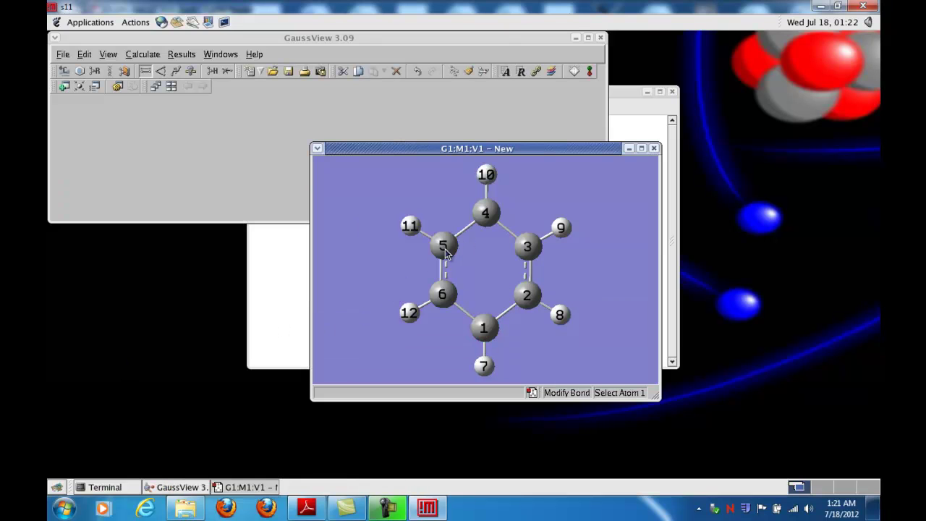
Check the isomer diagrams in the assignment PDF, and in GaussView make C5–C6 a double bond of length 1.34, translating both atoms' groups
{"action": "left_click", "coordinate": [306, 509]}
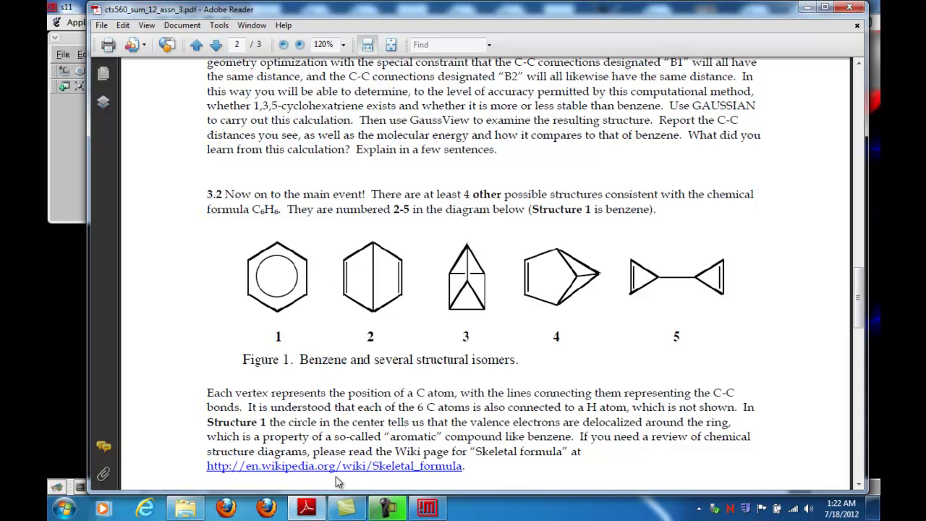
{"action": "left_click", "coordinate": [427, 509]}
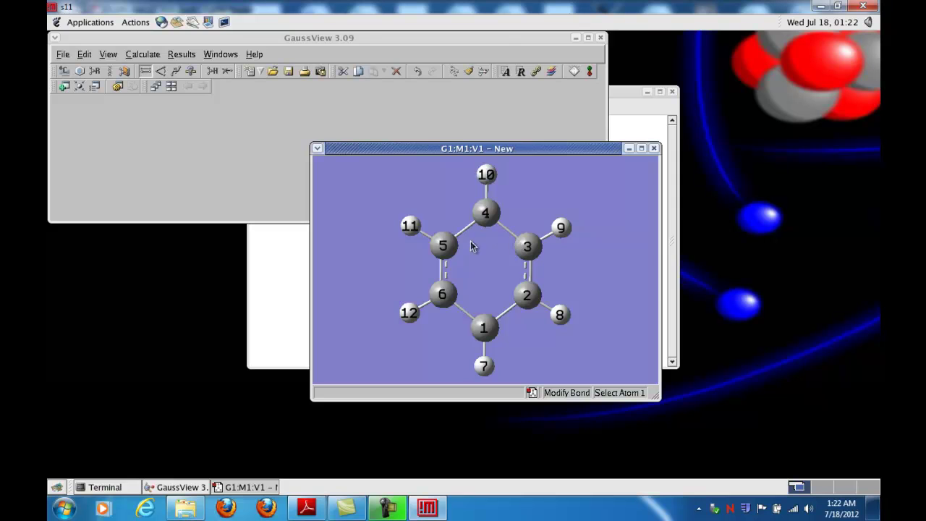
{"action": "left_click", "coordinate": [444, 247]}
{"action": "left_click", "coordinate": [443, 294]}
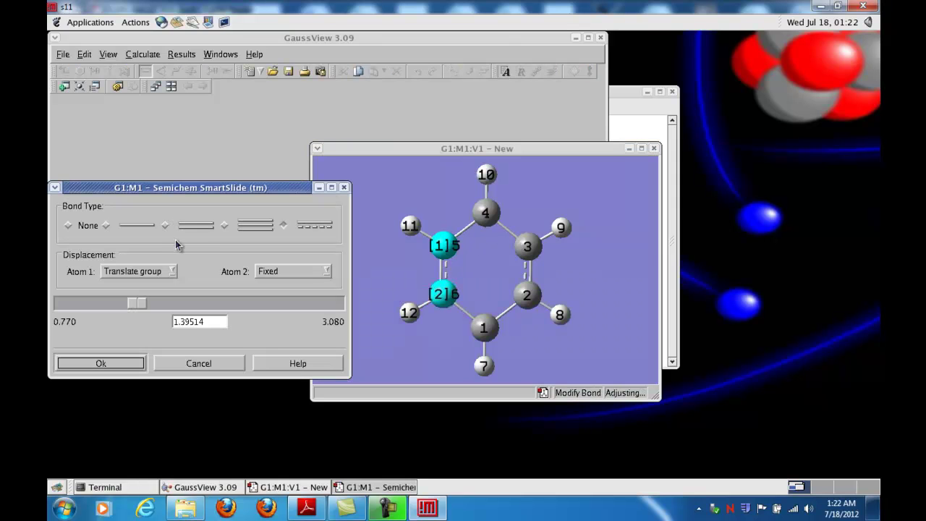
{"action": "left_click", "coordinate": [166, 227]}
{"action": "left_click", "coordinate": [327, 272]}
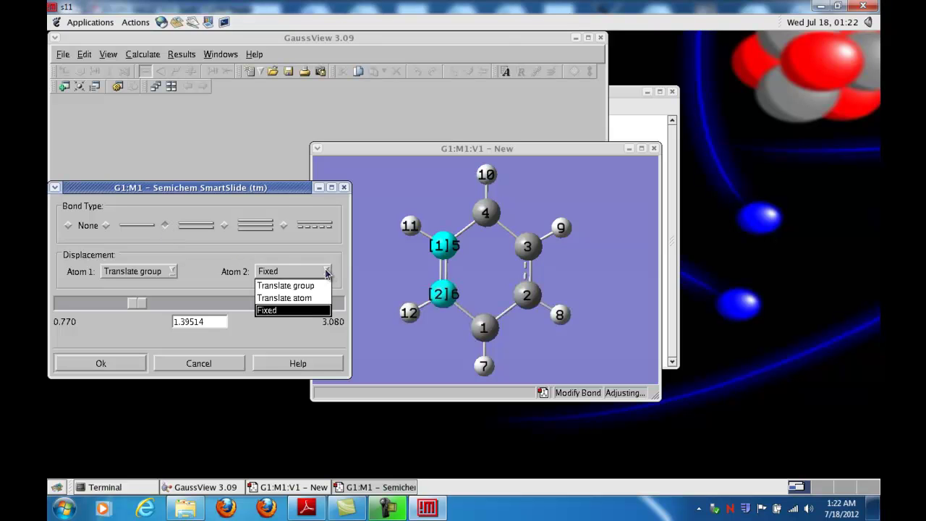
{"action": "left_click", "coordinate": [287, 285]}
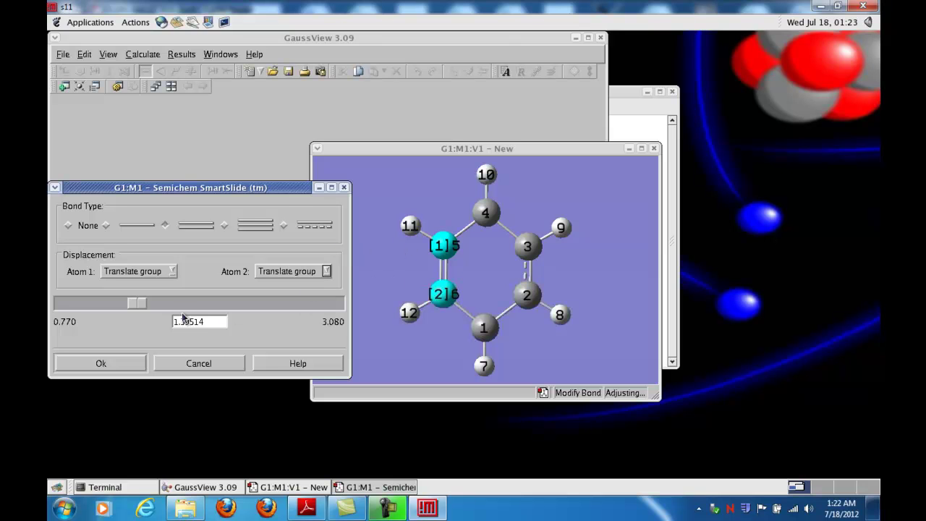
{"action": "left_click_drag", "start_coordinate": [221, 323], "coordinate": [165, 324]}
{"action": "type", "text": "1.34"}
{"action": "key", "text": "Return"}
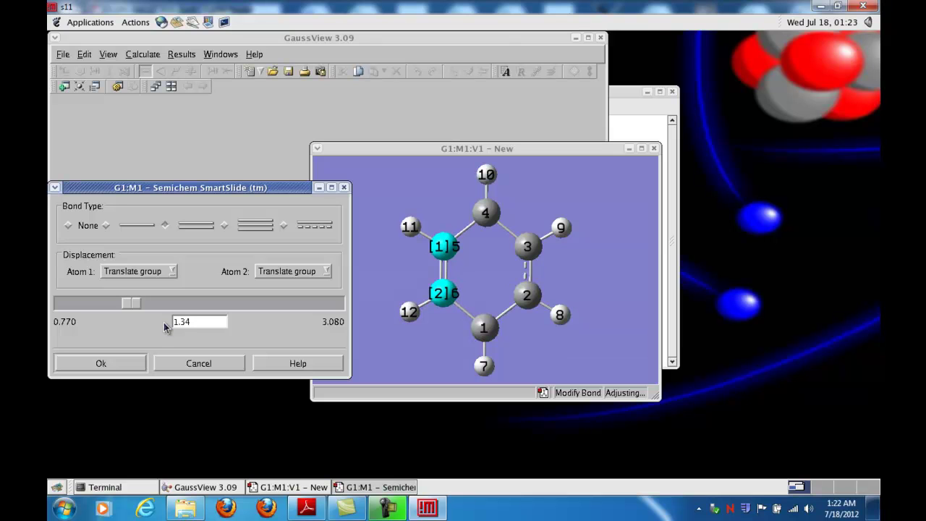
{"action": "left_click", "coordinate": [124, 364]}
Make the bond between carbons 3 and 2 a double bond with a length of 1.34, translating both atoms' groups
{"action": "left_click", "coordinate": [530, 249]}
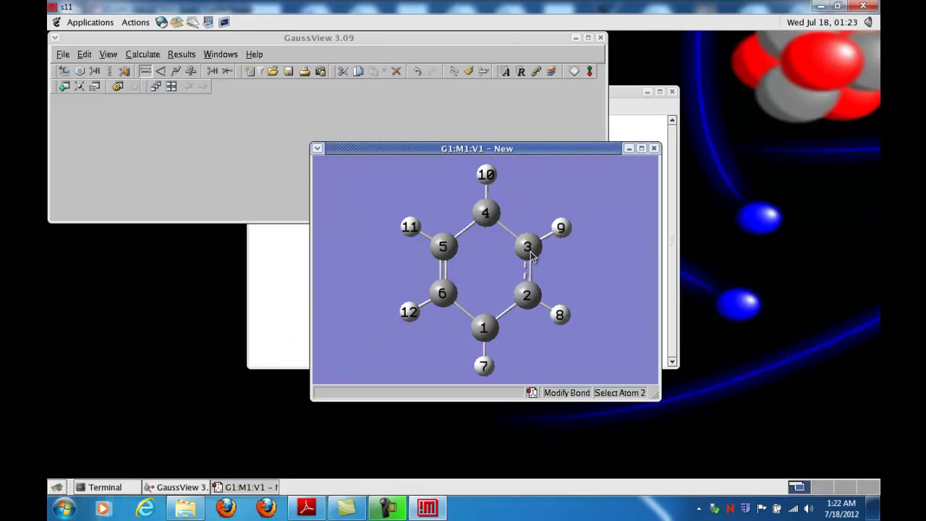
{"action": "left_click", "coordinate": [528, 295]}
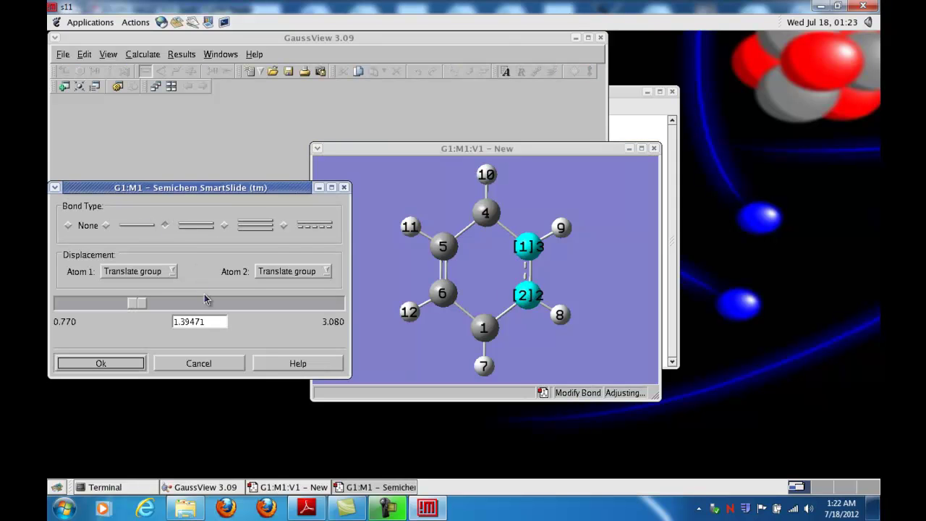
{"action": "left_click", "coordinate": [220, 323]}
{"action": "double_click", "coordinate": [184, 324]}
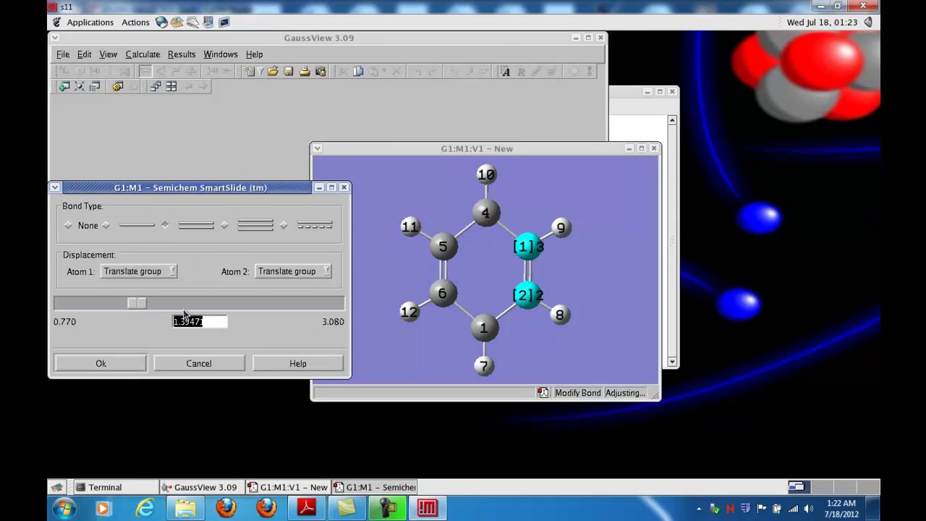
{"action": "type", "text": "1.34"}
{"action": "key", "text": "Return"}
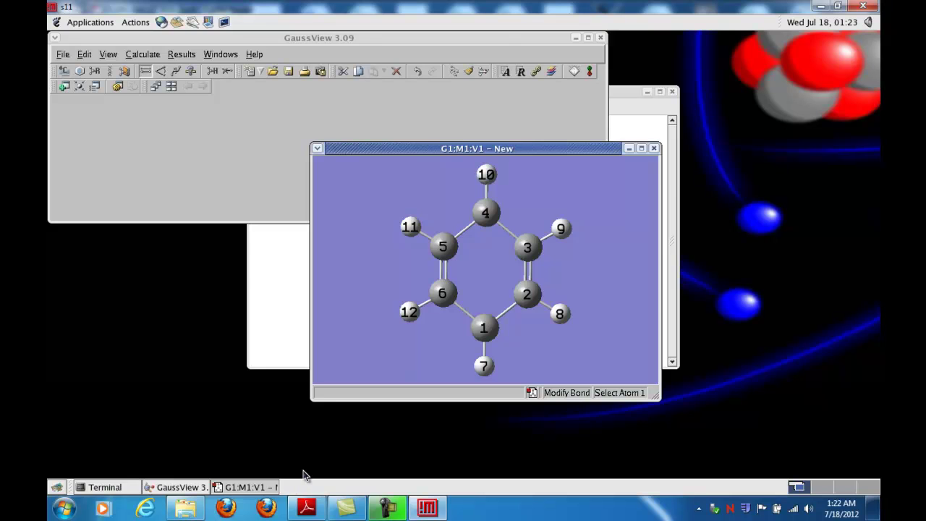
Compare the molecule with the isomer diagrams in the assignment PDF, and inspect the ring in GaussView from a tilted angle
{"action": "left_click", "coordinate": [306, 508]}
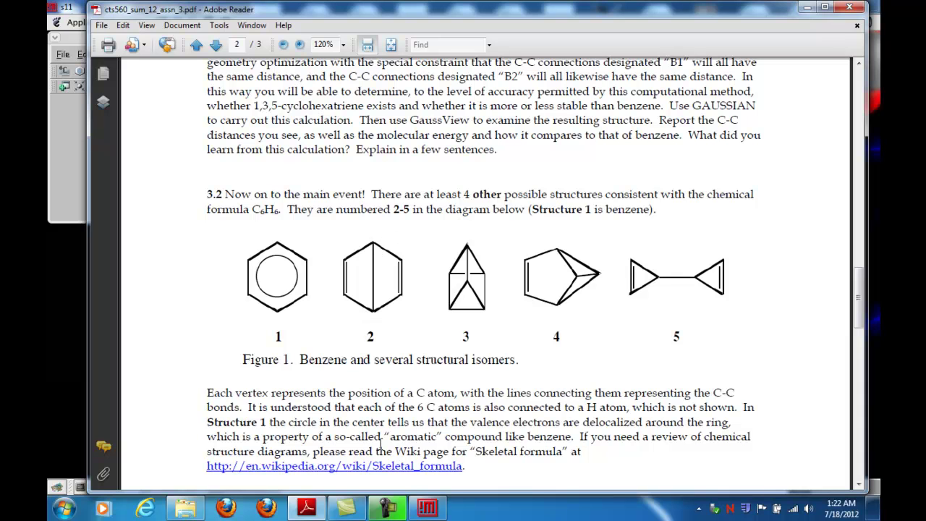
{"action": "left_click", "coordinate": [421, 509]}
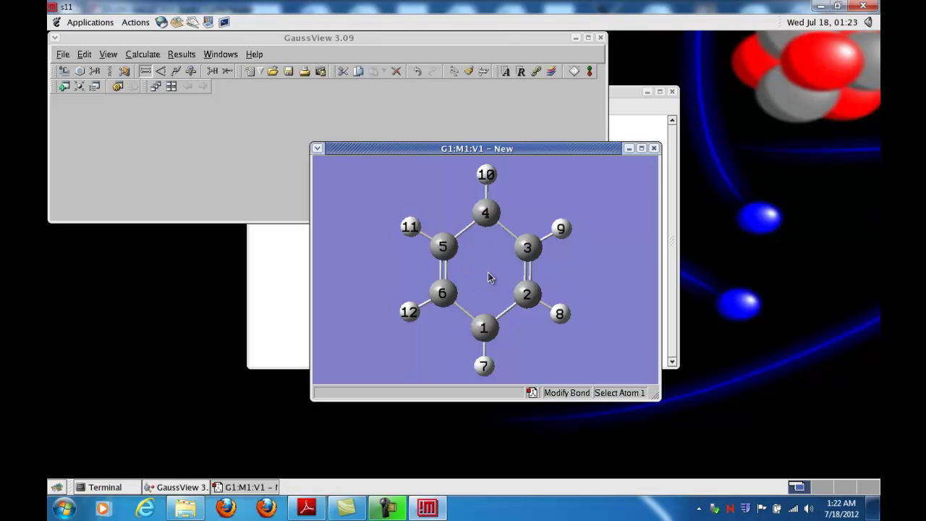
{"action": "left_click_drag", "start_coordinate": [488, 276], "coordinate": [484, 255]}
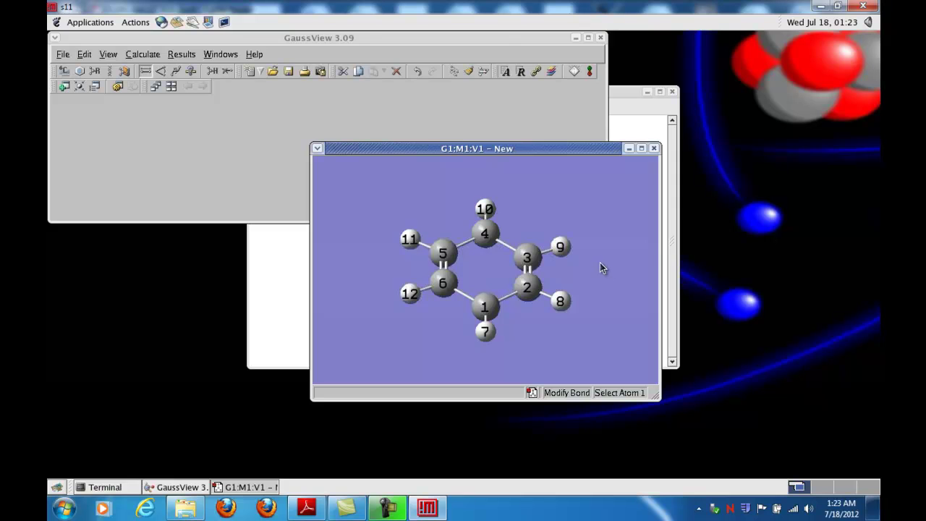
{"action": "mouse_move", "coordinate": [590, 285]}
{"action": "left_mouse_down"}
{"action": "mouse_move", "coordinate": [588, 239]}
{"action": "mouse_move", "coordinate": [593, 295]}
{"action": "left_mouse_up"}
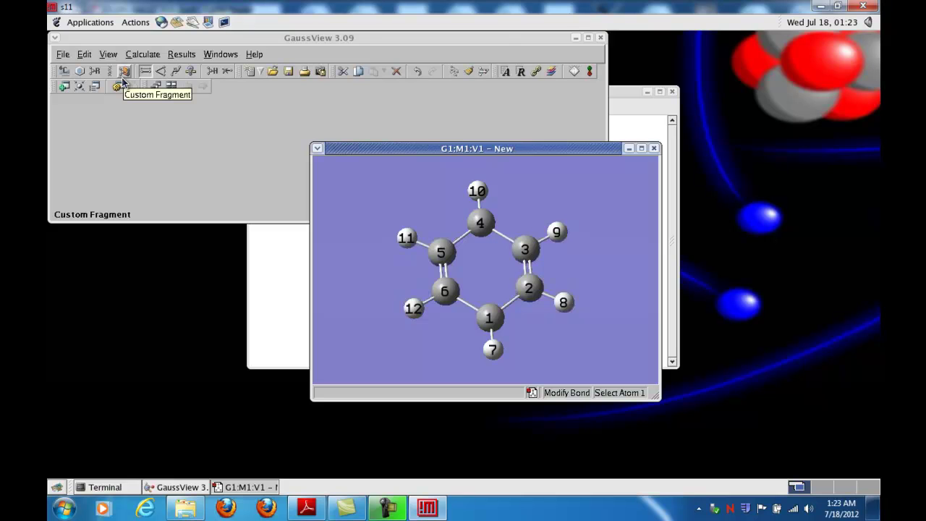
Set the C4–C5–C6–C1 dihedral angle to about -31.33 degrees, rotating carbon 4's group and keeping carbon 1 fixed
{"action": "left_click", "coordinate": [176, 73]}
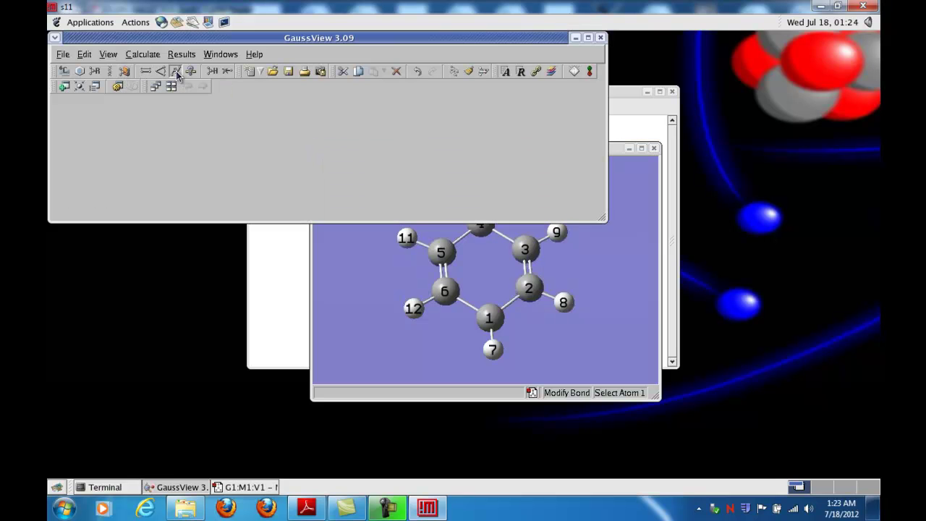
{"action": "left_click", "coordinate": [398, 394]}
{"action": "left_click_drag", "start_coordinate": [482, 273], "coordinate": [483, 248]}
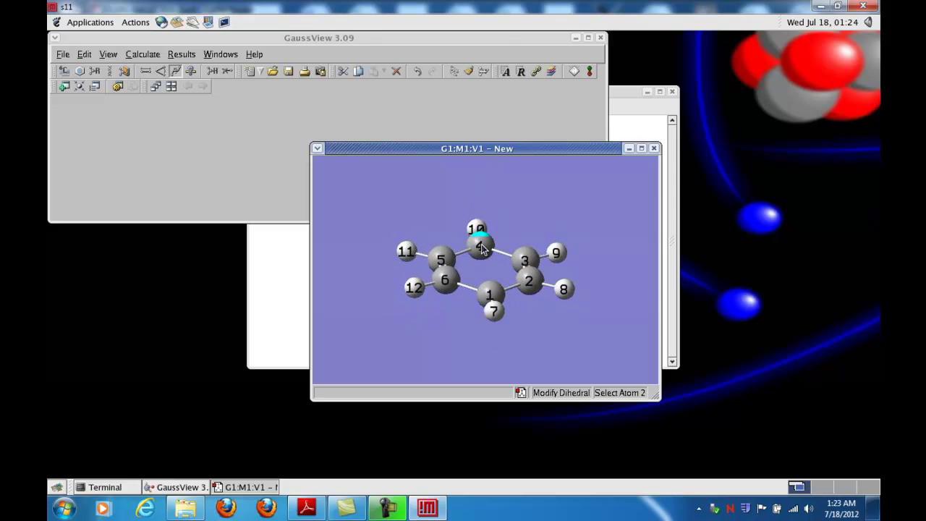
{"action": "left_click", "coordinate": [449, 260]}
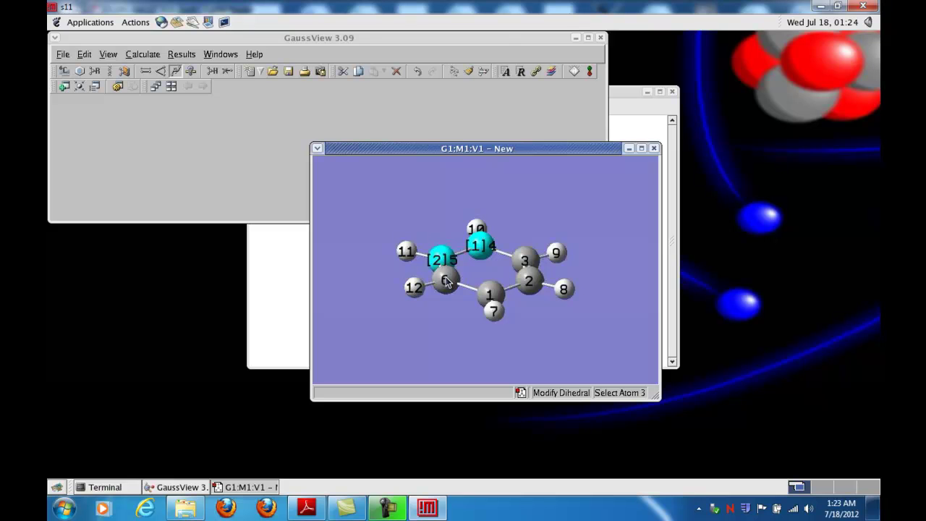
{"action": "left_click", "coordinate": [447, 280]}
{"action": "left_click", "coordinate": [490, 295]}
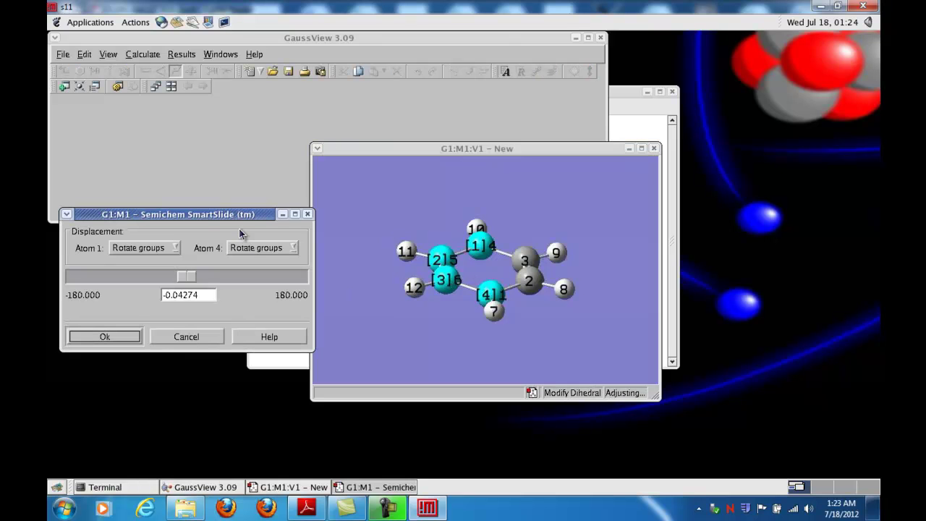
{"action": "left_click", "coordinate": [291, 247]}
{"action": "left_click", "coordinate": [248, 296]}
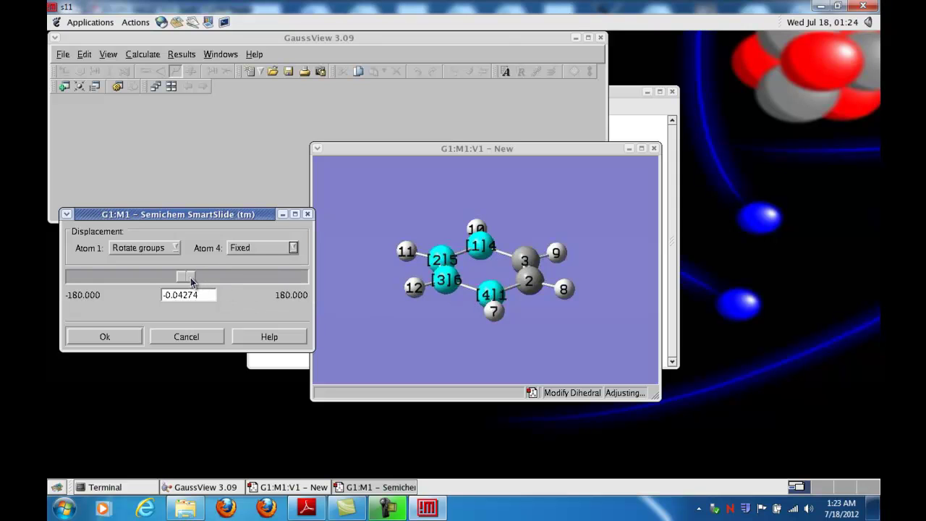
{"action": "left_click_drag", "start_coordinate": [191, 277], "coordinate": [173, 277]}
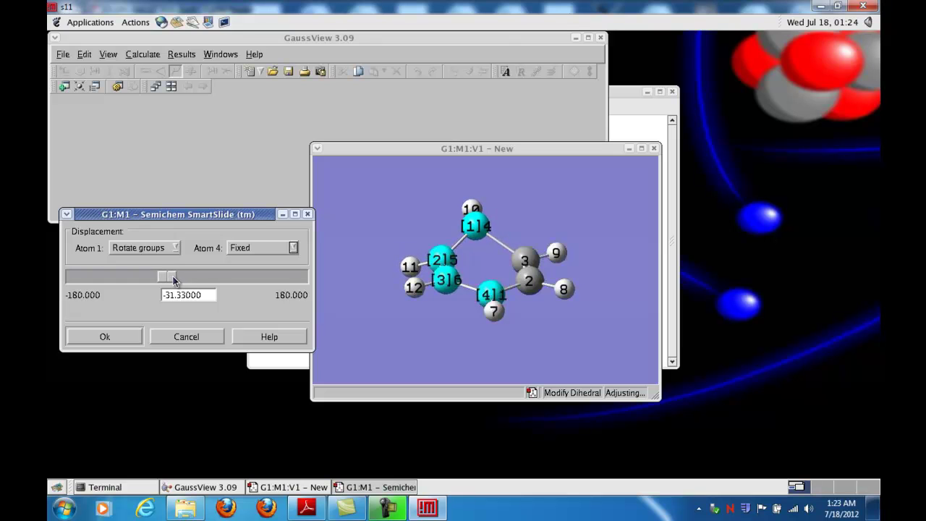
{"action": "left_click", "coordinate": [105, 338]}
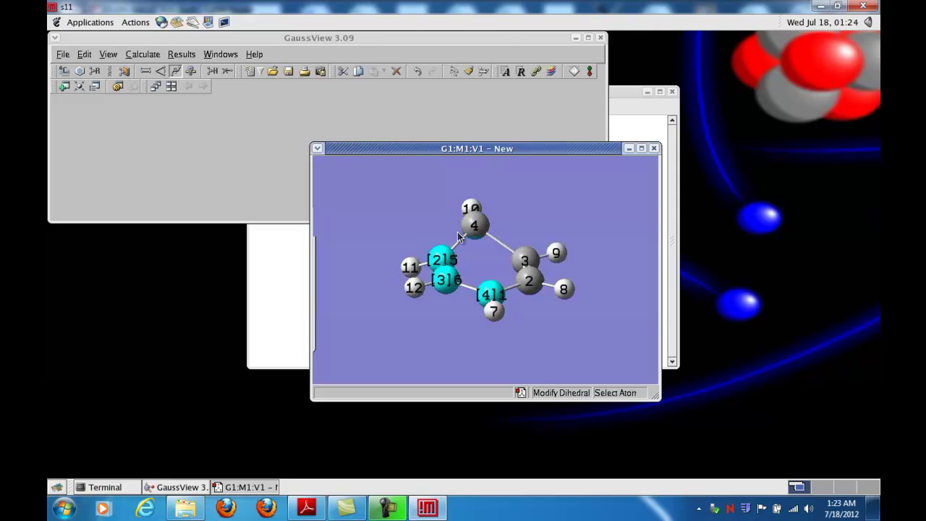
Set the C4–C3–C2–C1 dihedral angle to about 40.88 degrees, rotating carbon 4's group and keeping carbon 1 fixed
{"action": "left_click", "coordinate": [475, 228]}
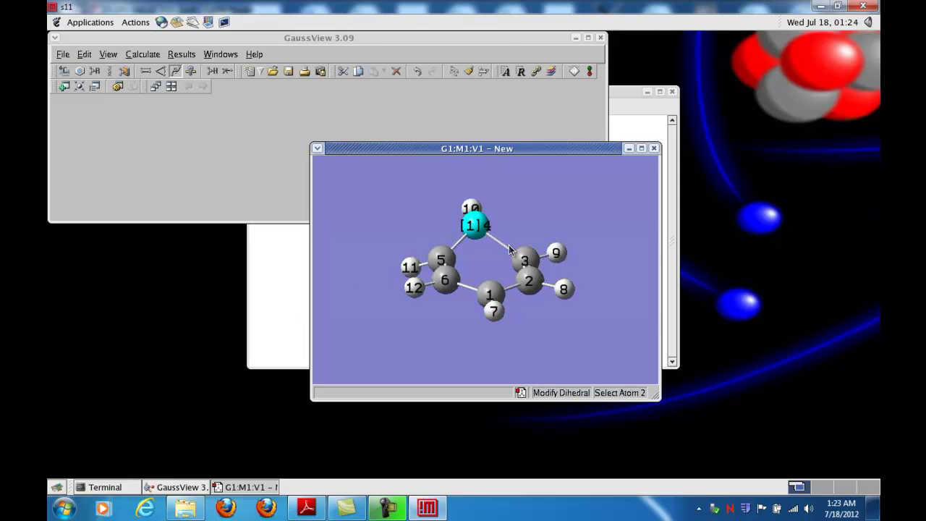
{"action": "left_click", "coordinate": [526, 261]}
{"action": "left_click", "coordinate": [530, 283]}
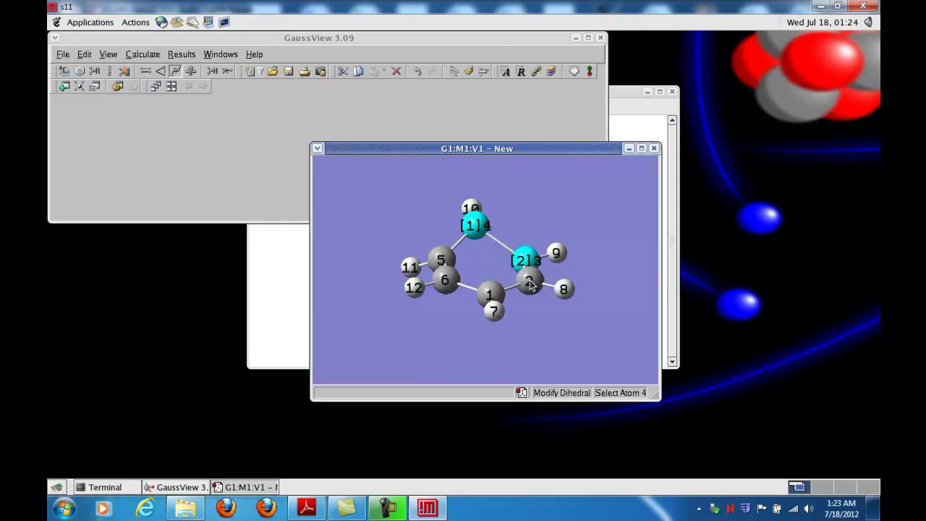
{"action": "left_click", "coordinate": [492, 293]}
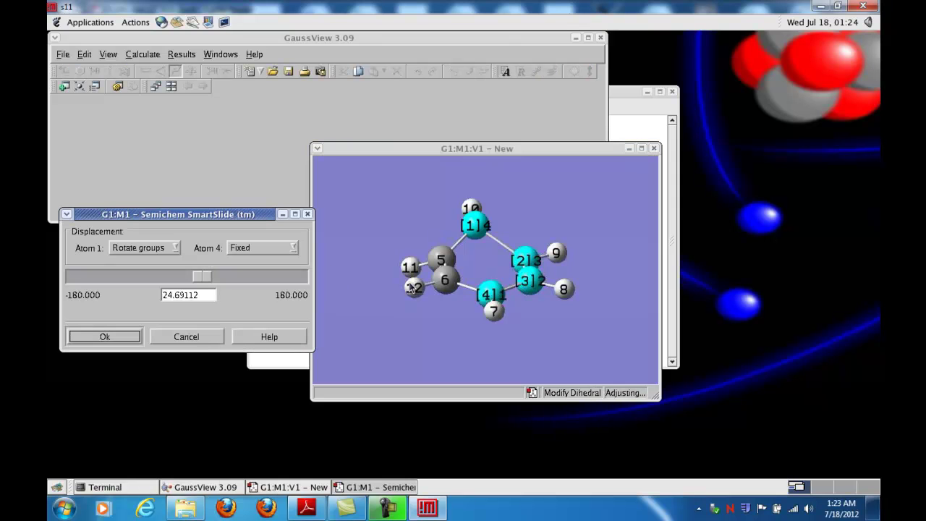
{"action": "left_click_drag", "start_coordinate": [210, 282], "coordinate": [222, 280]}
{"action": "left_click", "coordinate": [124, 334]}
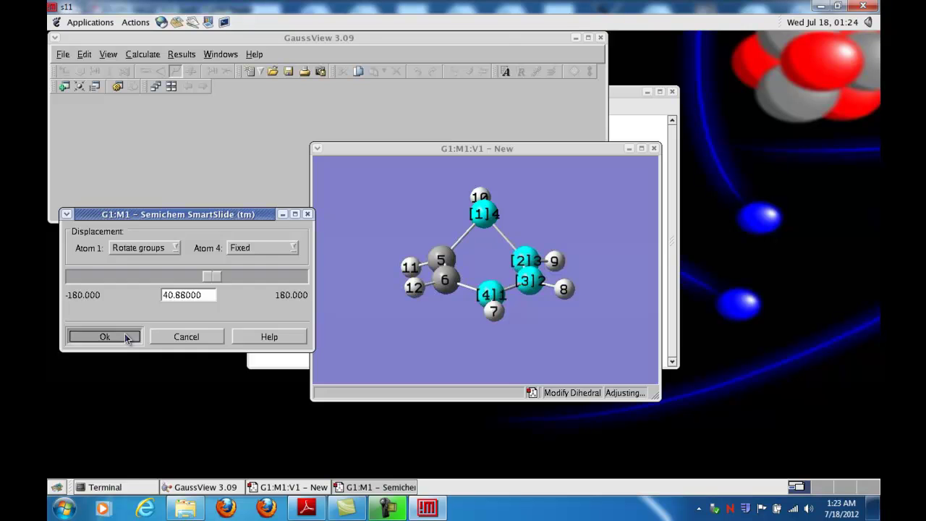
Set the C1–C6–C5–C4 dihedral angle to about 3.72 degrees, rotating carbon 1's group and keeping carbon 4 fixed
{"action": "mouse_move", "coordinate": [431, 345]}
{"action": "left_mouse_down"}
{"action": "mouse_move", "coordinate": [427, 320]}
{"action": "mouse_move", "coordinate": [431, 354]}
{"action": "left_mouse_up"}
{"action": "mouse_move", "coordinate": [541, 221]}
{"action": "left_mouse_down"}
{"action": "mouse_move", "coordinate": [539, 229]}
{"action": "mouse_move", "coordinate": [541, 216]}
{"action": "left_mouse_up"}
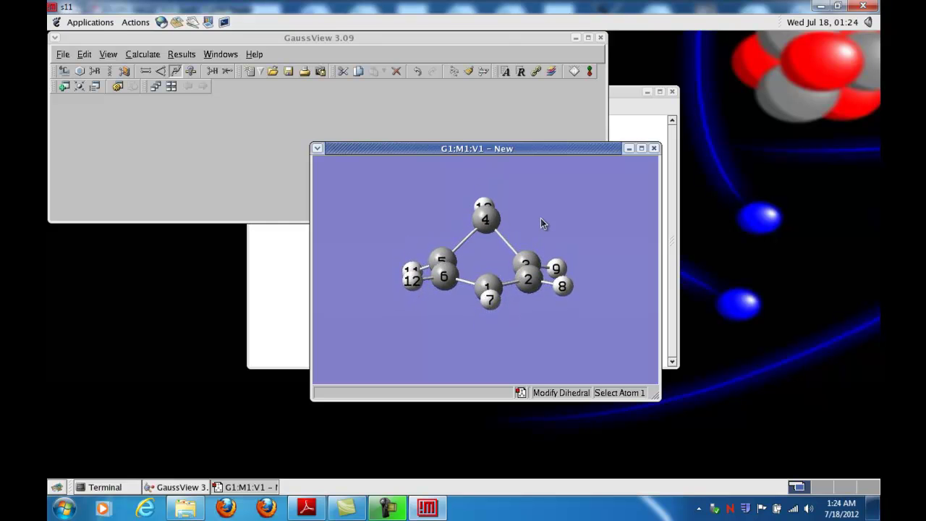
{"action": "left_click_drag", "start_coordinate": [540, 223], "coordinate": [487, 306]}
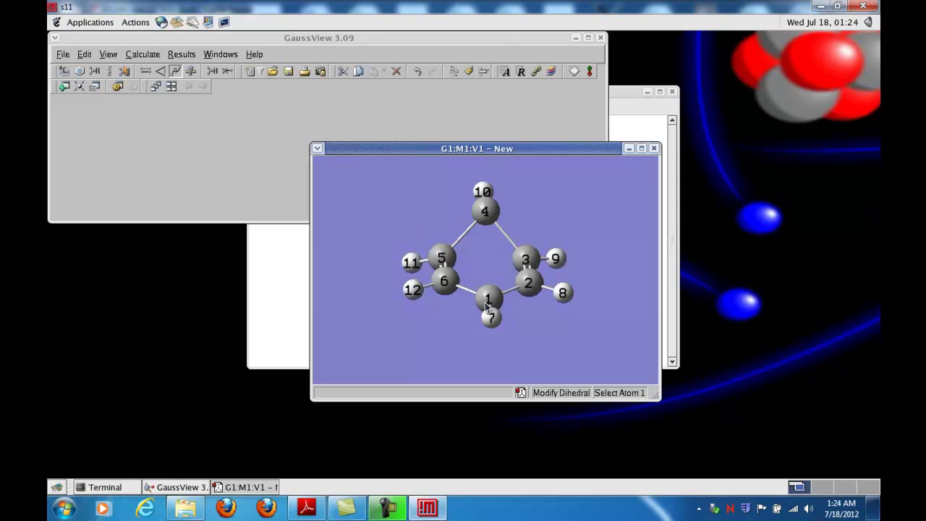
{"action": "left_click", "coordinate": [488, 302]}
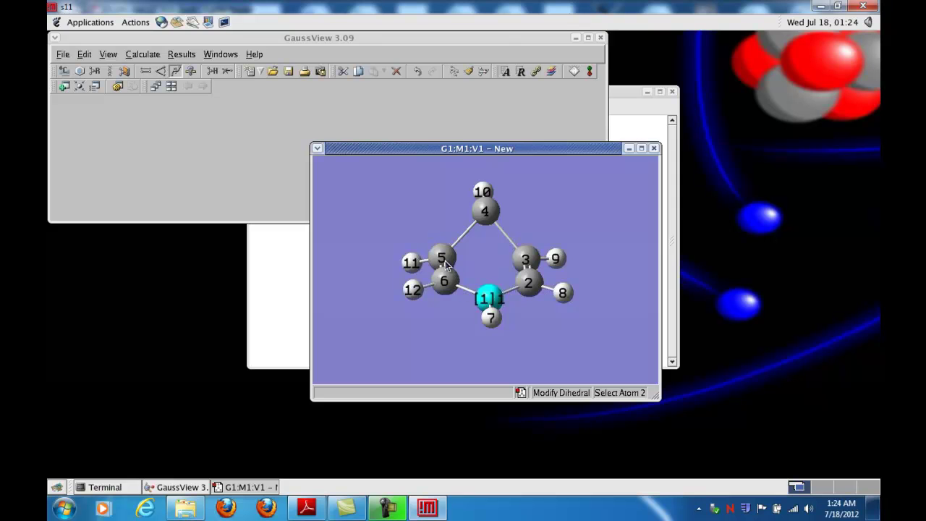
{"action": "left_click", "coordinate": [445, 279]}
{"action": "left_click", "coordinate": [443, 258]}
{"action": "left_click", "coordinate": [485, 211]}
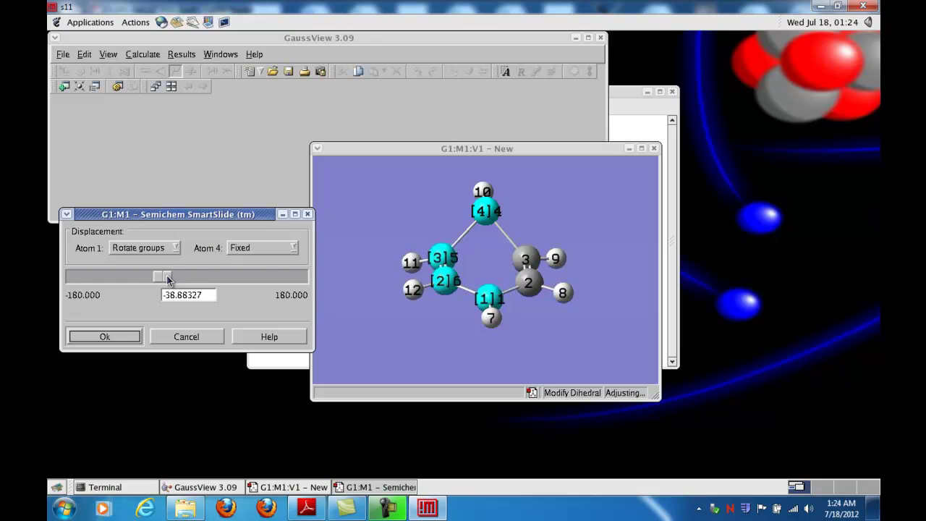
{"action": "left_click_drag", "start_coordinate": [168, 275], "coordinate": [195, 275]}
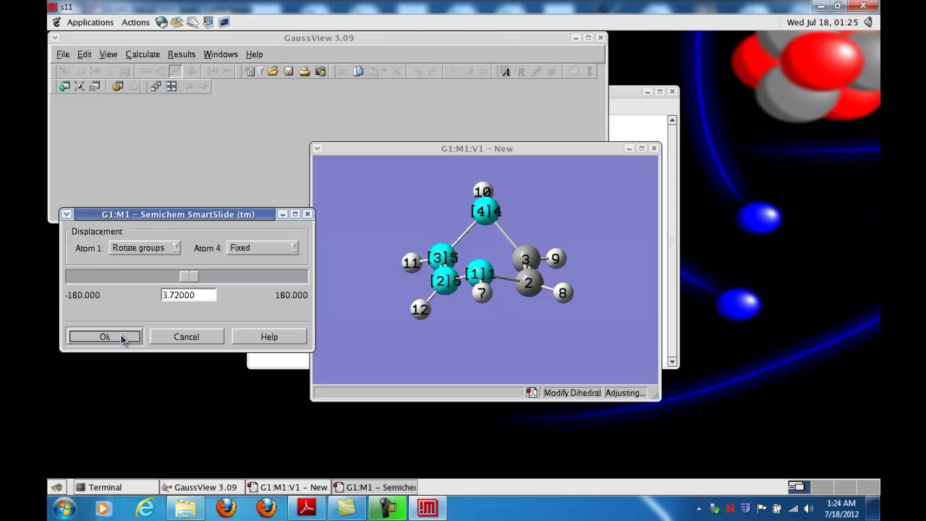
{"action": "key", "text": "Return"}
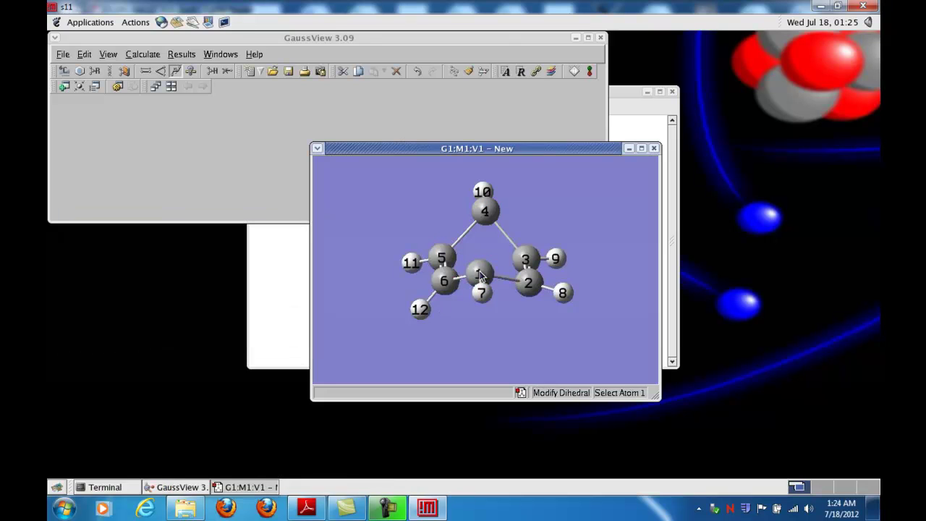
Set the C1–C2–C3–C4 dihedral angle to about -2.65 degrees, rotating carbon 1's group and keeping carbon 4 fixed
{"action": "left_click", "coordinate": [478, 274]}
{"action": "left_click", "coordinate": [529, 282]}
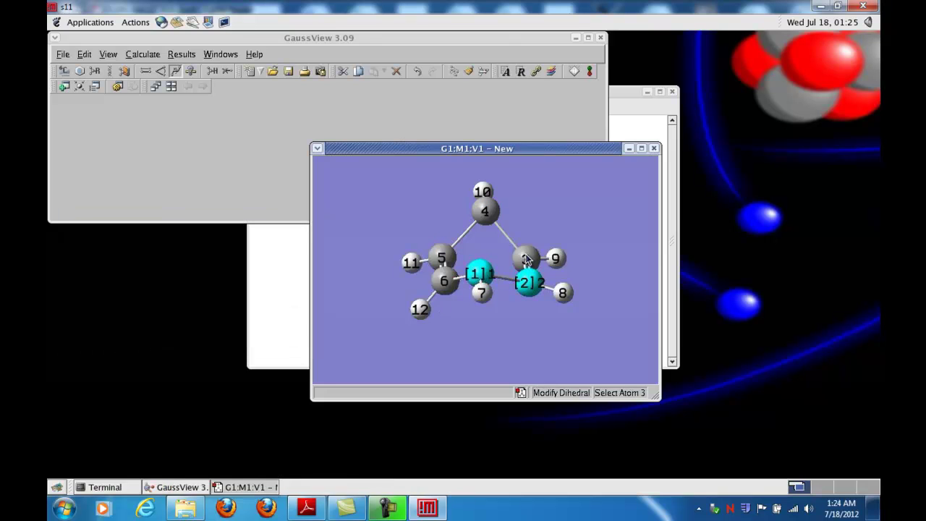
{"action": "left_click", "coordinate": [526, 260]}
{"action": "left_click", "coordinate": [492, 214]}
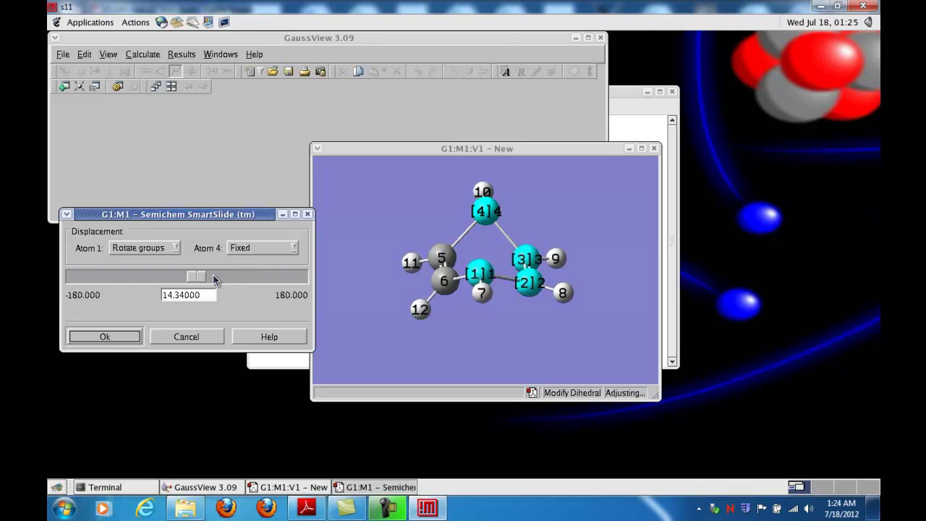
{"action": "left_click_drag", "start_coordinate": [214, 277], "coordinate": [191, 275]}
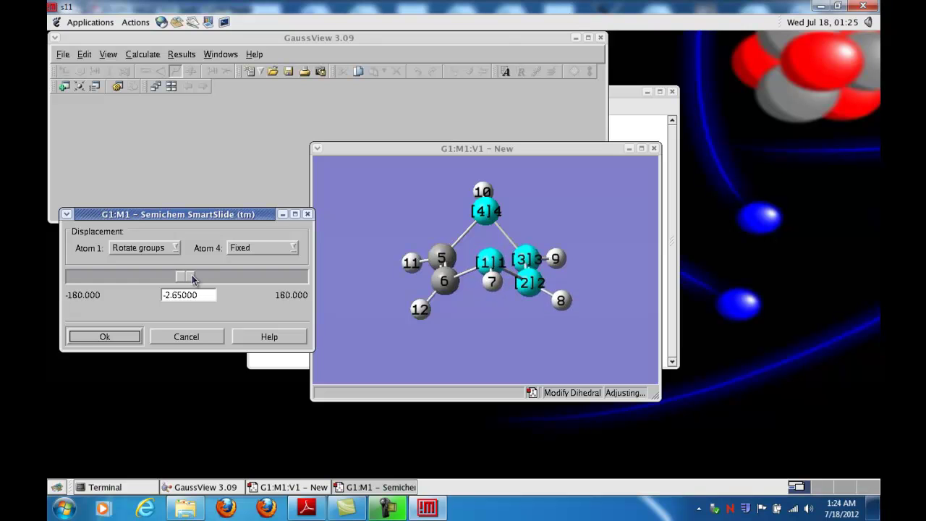
{"action": "left_click", "coordinate": [105, 336]}
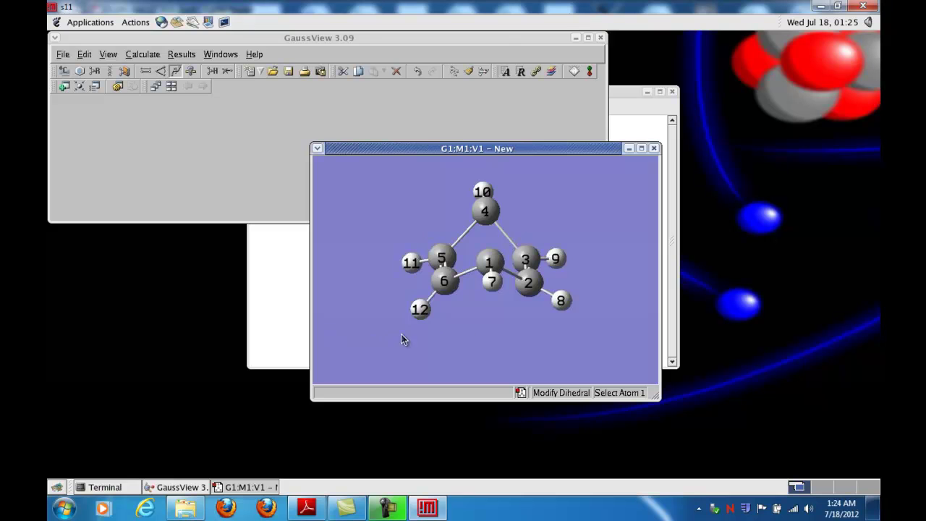
Create a single bond between carbons 4 and 1 with a length of 1.54, translating both atoms' groups
{"action": "left_click_drag", "start_coordinate": [480, 318], "coordinate": [472, 357]}
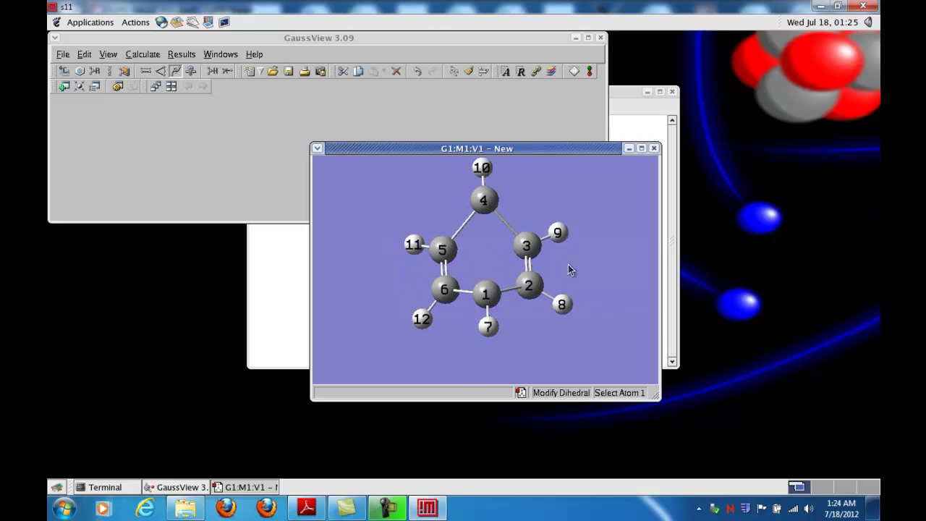
{"action": "left_click_drag", "start_coordinate": [571, 267], "coordinate": [527, 269]}
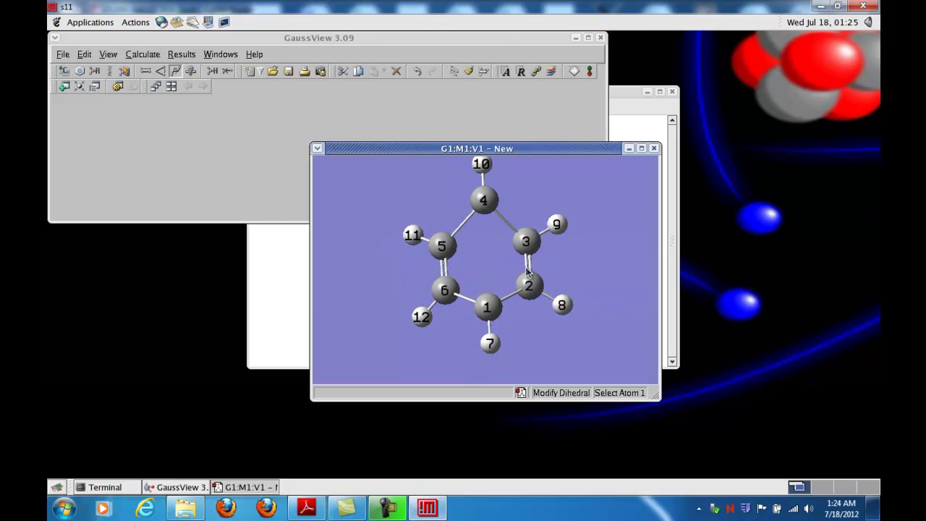
{"action": "left_click", "coordinate": [483, 204]}
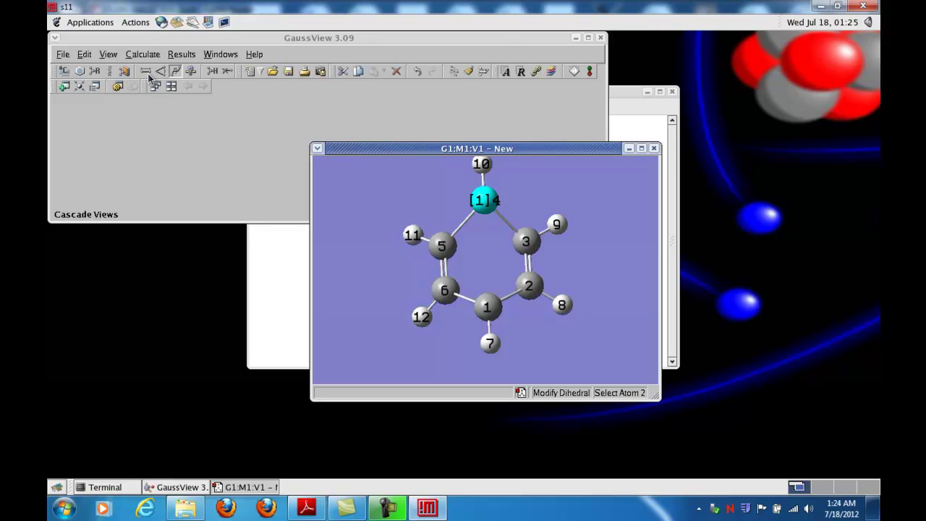
{"action": "left_click", "coordinate": [145, 72]}
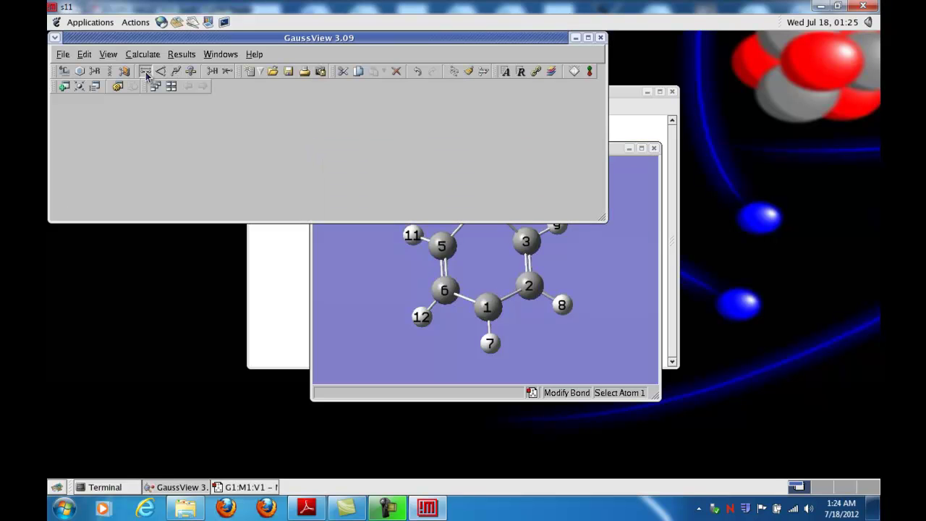
{"action": "left_click", "coordinate": [431, 392]}
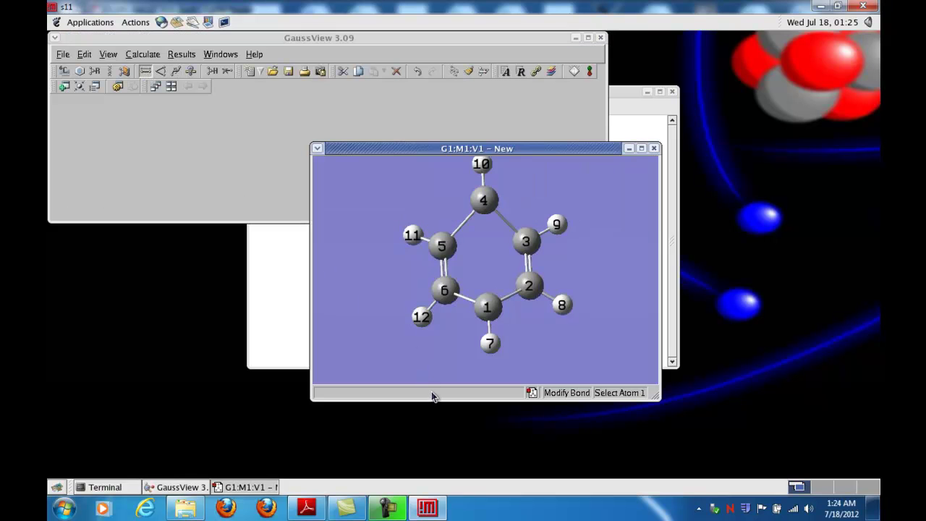
{"action": "left_click", "coordinate": [484, 200]}
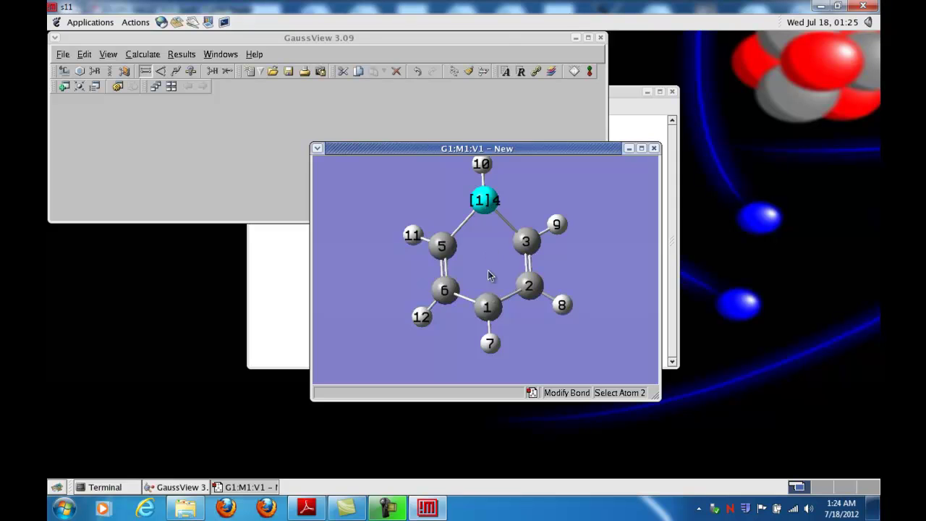
{"action": "left_click", "coordinate": [489, 308]}
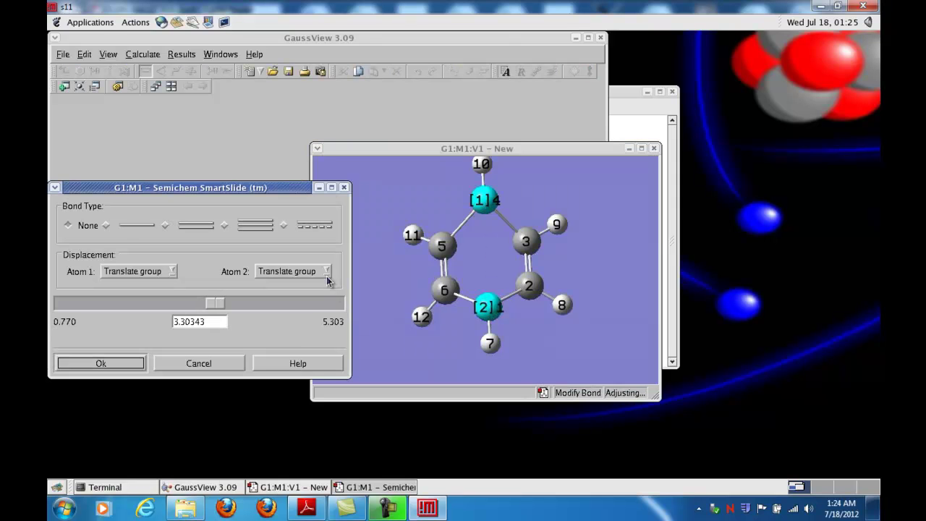
{"action": "left_click", "coordinate": [106, 227]}
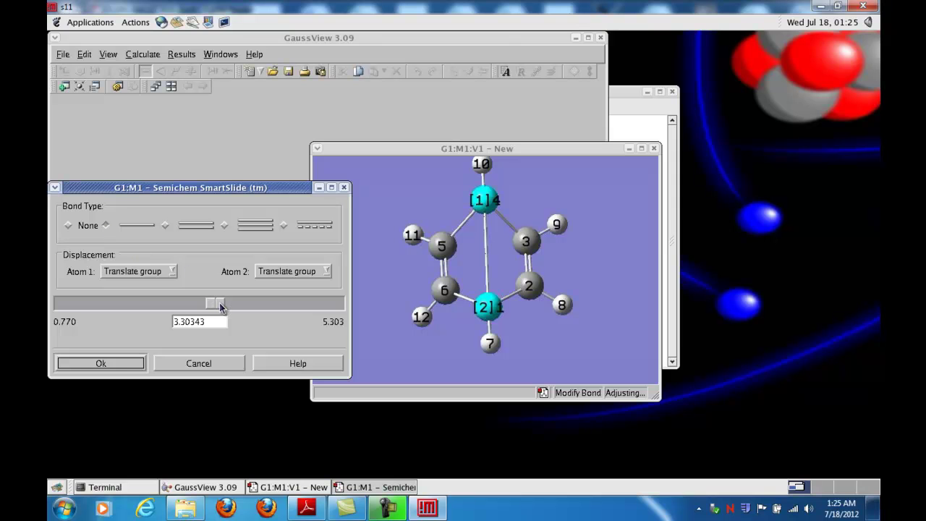
{"action": "left_click_drag", "start_coordinate": [220, 307], "coordinate": [120, 307]}
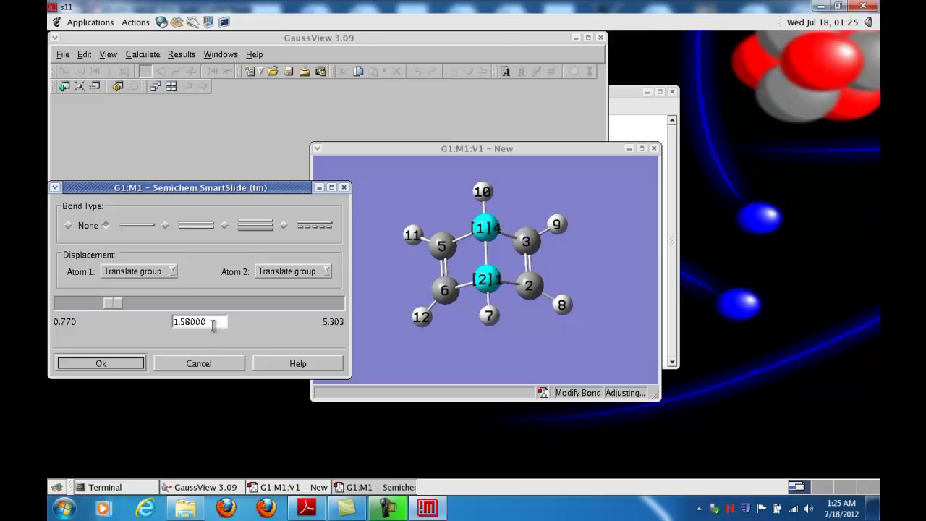
{"action": "left_click_drag", "start_coordinate": [212, 323], "coordinate": [177, 322]}
{"action": "type", "text": "1.54"}
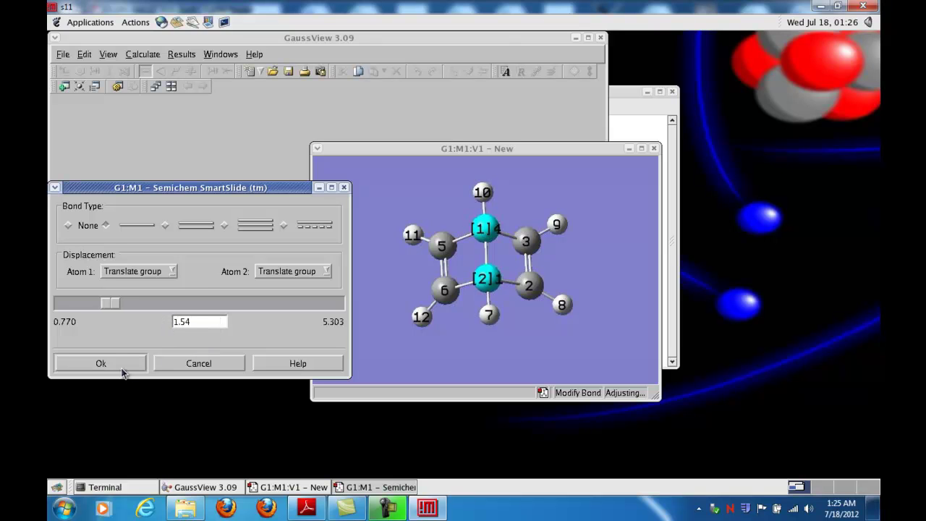
{"action": "left_click", "coordinate": [100, 364]}
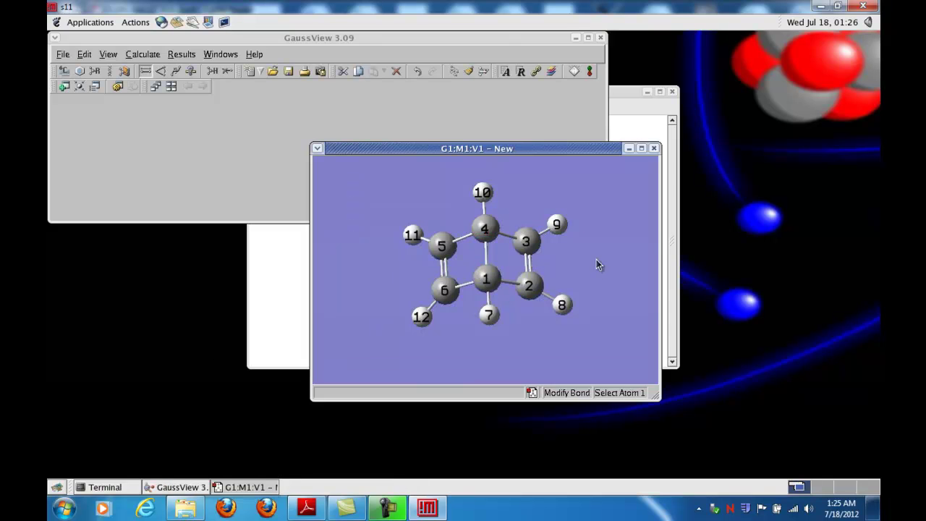
Inspect the bridged molecule, compare it with structure 2 in the assignment PDF, and return to GaussView
{"action": "mouse_move", "coordinate": [596, 260]}
{"action": "left_mouse_down"}
{"action": "mouse_move", "coordinate": [597, 231]}
{"action": "mouse_move", "coordinate": [594, 259]}
{"action": "left_mouse_up"}
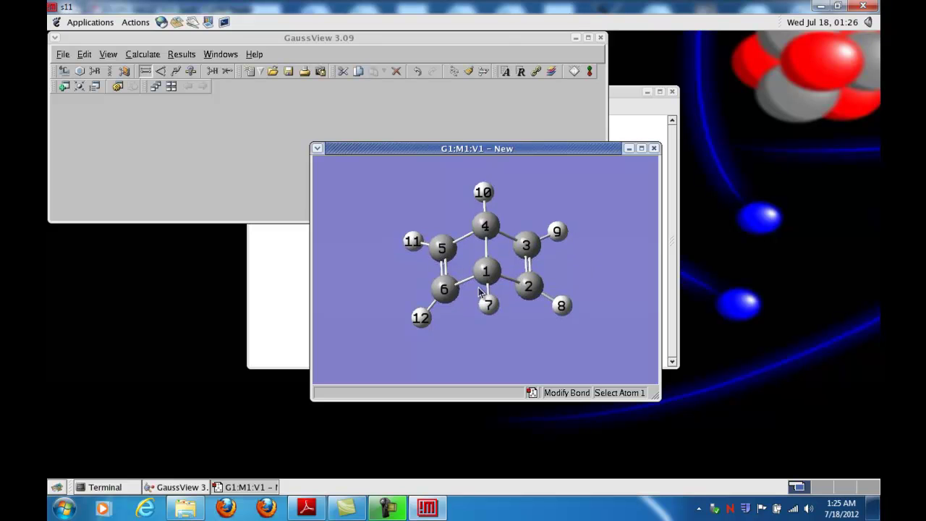
{"action": "left_click", "coordinate": [303, 511]}
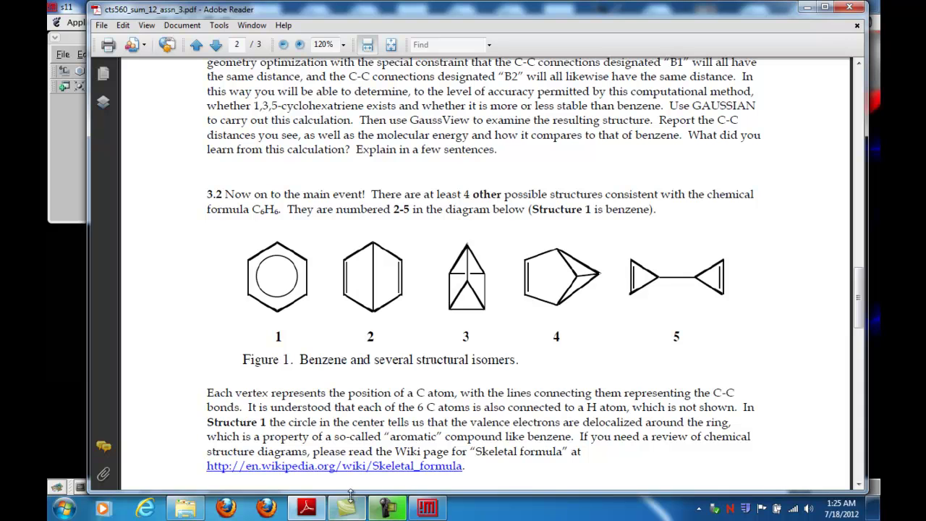
{"action": "left_click", "coordinate": [428, 509]}
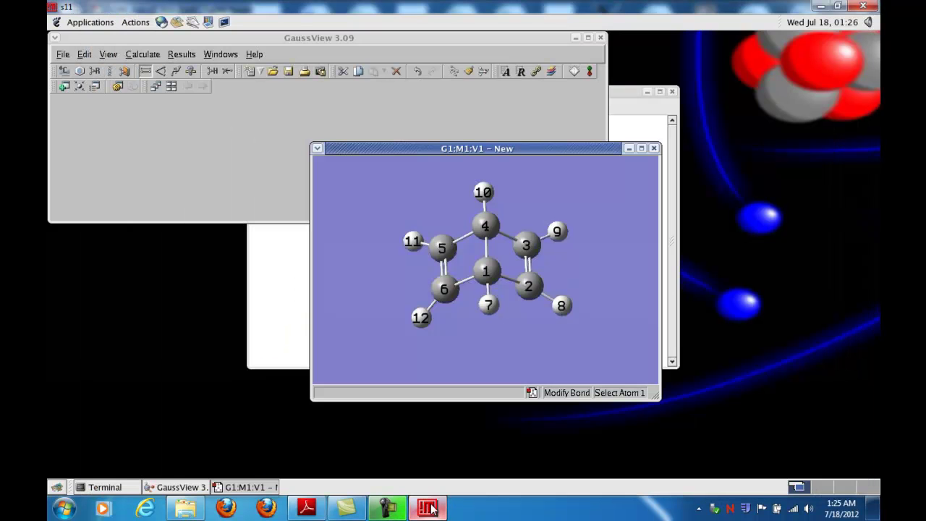
Clean up the bridged molecule's geometry and turn it to view the hydrogens on carbons 1 and 4
{"action": "left_click", "coordinate": [469, 72]}
{"action": "left_click", "coordinate": [469, 74]}
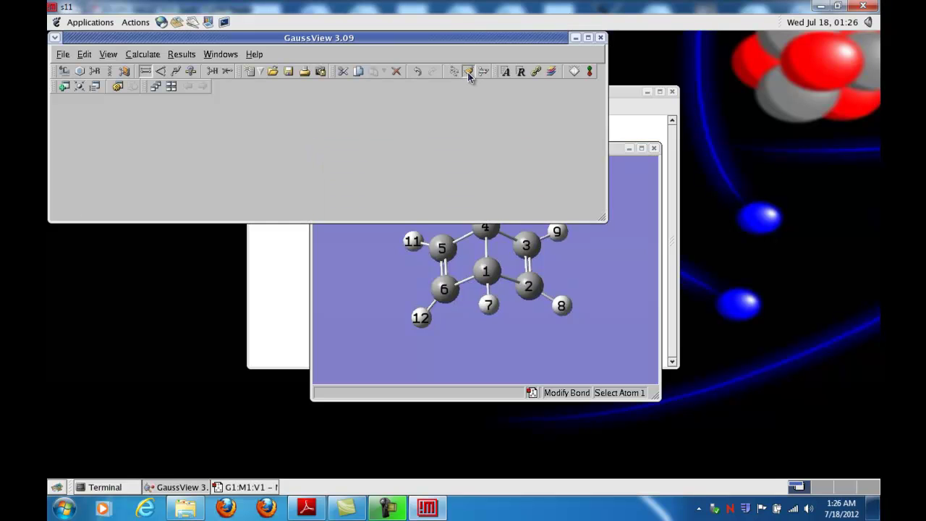
{"action": "left_click", "coordinate": [448, 393]}
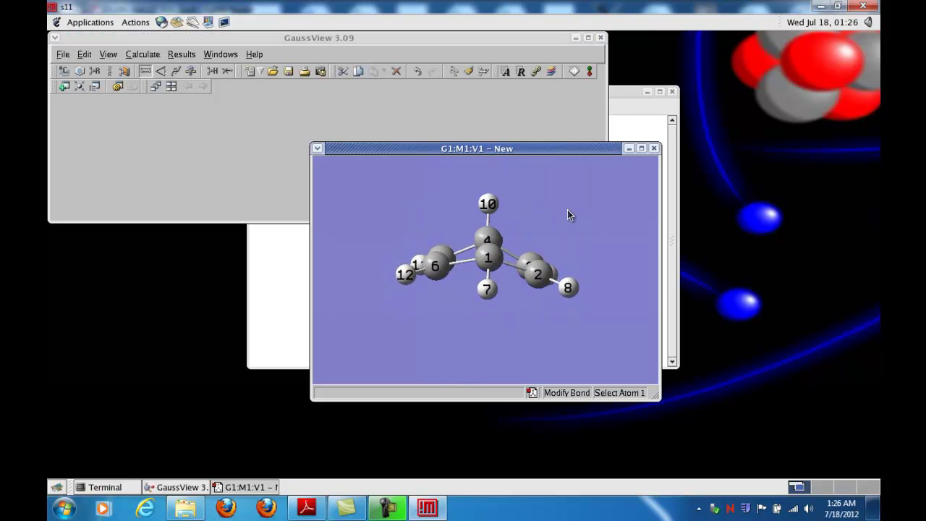
{"action": "mouse_move", "coordinate": [558, 230]}
{"action": "left_mouse_down"}
{"action": "mouse_move", "coordinate": [604, 223]}
{"action": "mouse_move", "coordinate": [630, 233]}
{"action": "mouse_move", "coordinate": [514, 233]}
{"action": "mouse_move", "coordinate": [526, 241]}
{"action": "mouse_move", "coordinate": [546, 229]}
{"action": "mouse_move", "coordinate": [549, 240]}
{"action": "left_mouse_up"}
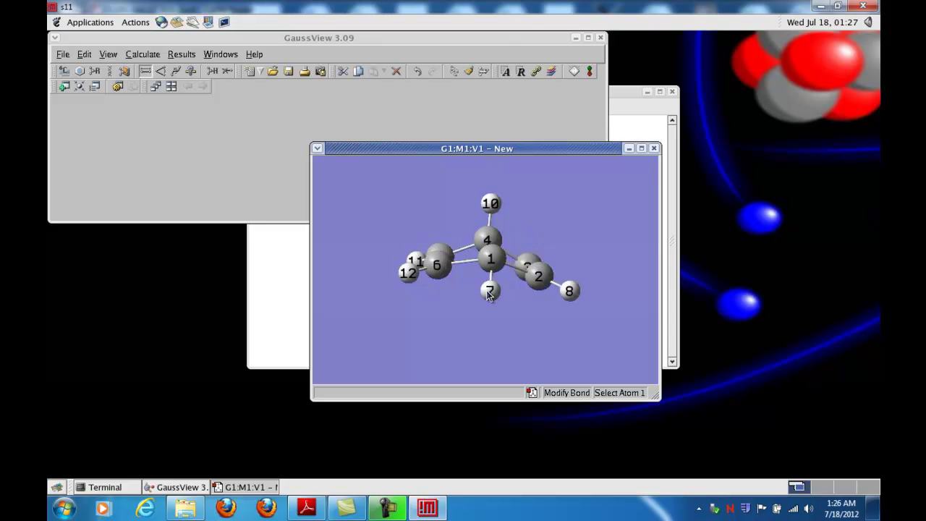
Adjust the H7–C1–C4–H10 dihedral angle so hydrogen 7 points to the same side as hydrogen 10, rotating atom 7's group and keeping atom 10 fixed
{"action": "left_click", "coordinate": [177, 72]}
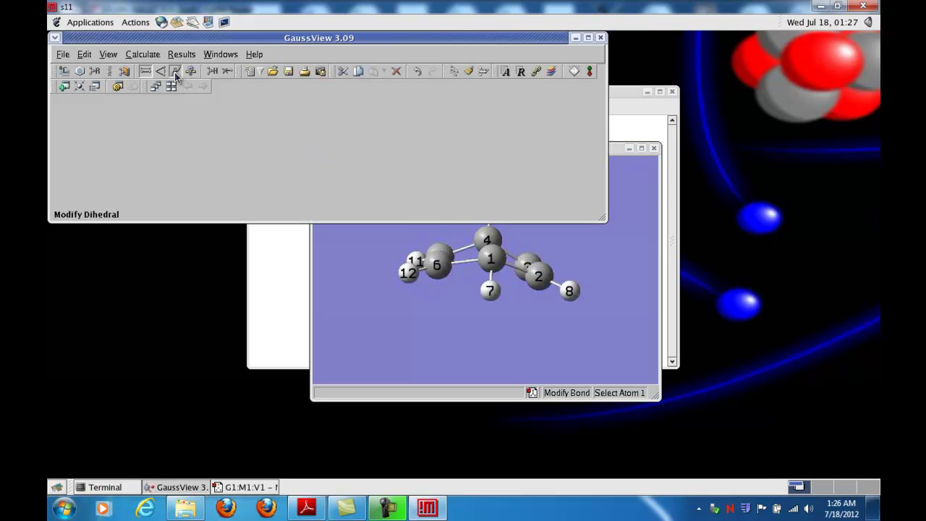
{"action": "left_click", "coordinate": [387, 391]}
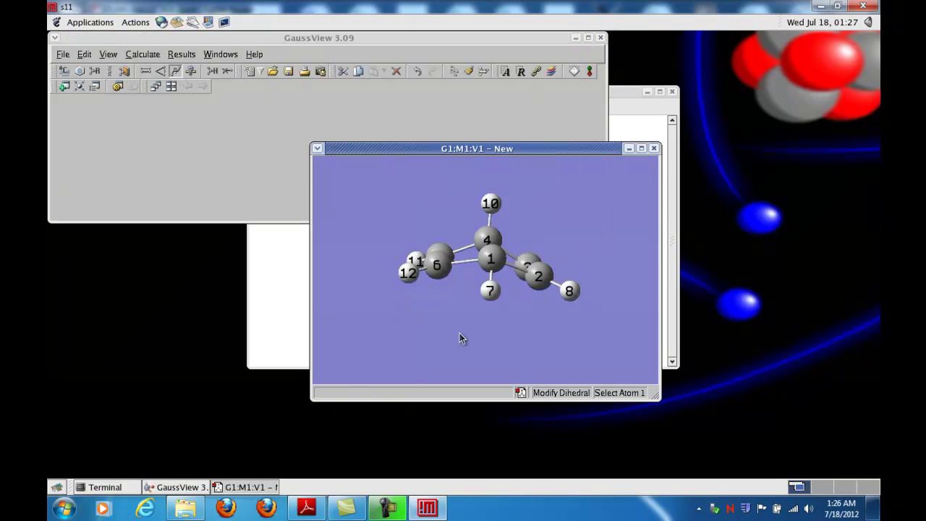
{"action": "left_click", "coordinate": [489, 292]}
{"action": "left_click", "coordinate": [493, 262]}
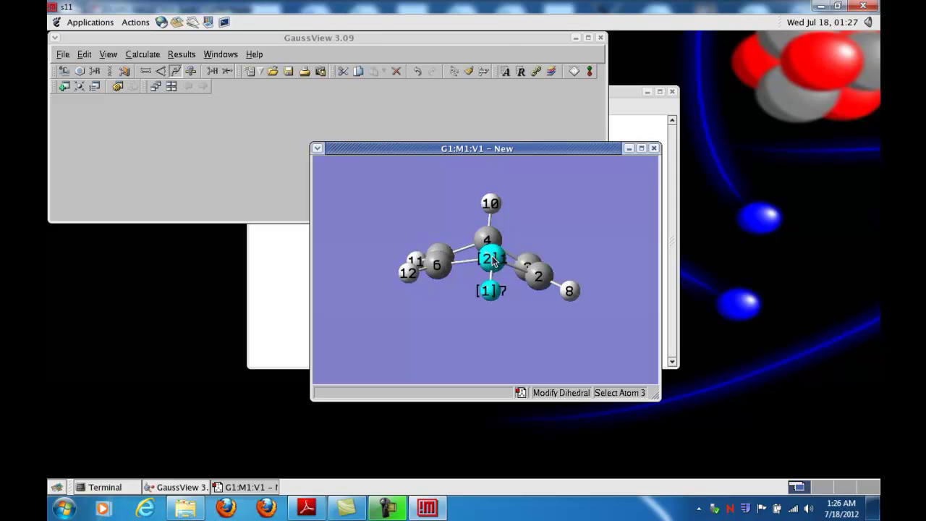
{"action": "left_click", "coordinate": [489, 241]}
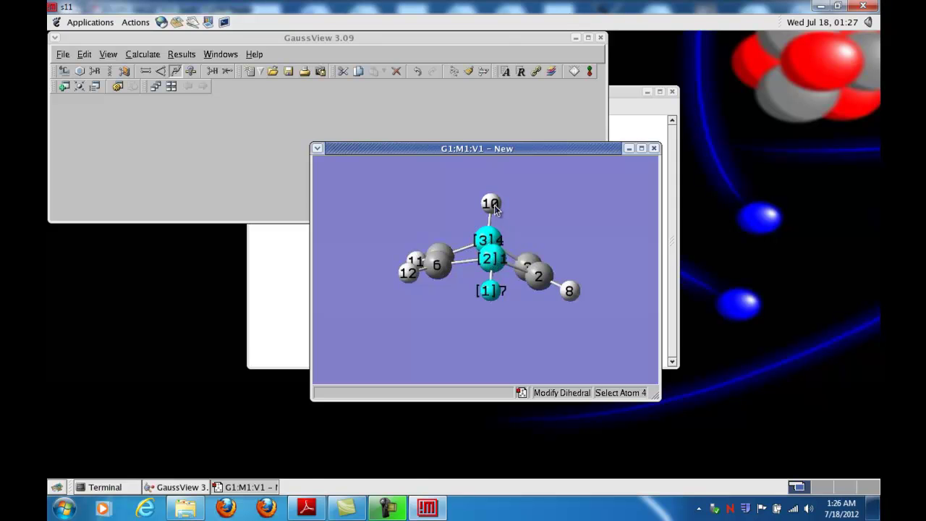
{"action": "left_click", "coordinate": [493, 206]}
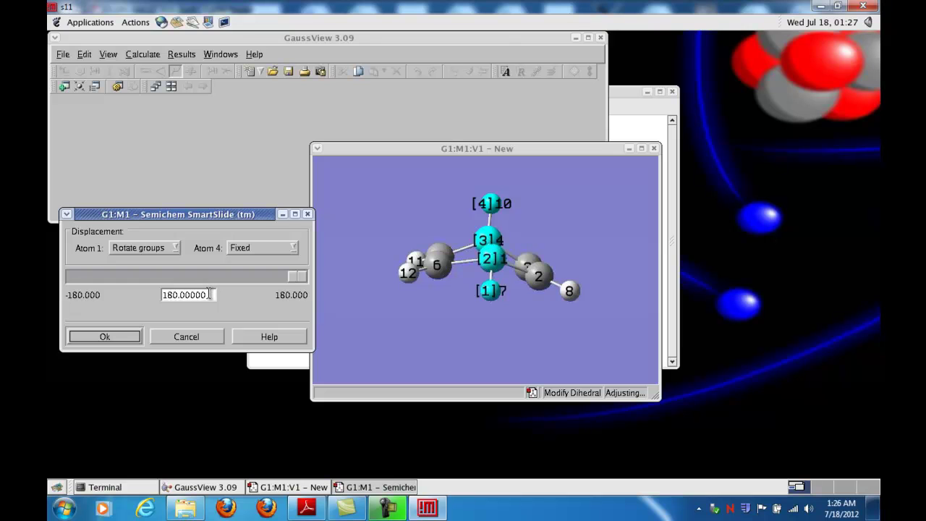
{"action": "left_click_drag", "start_coordinate": [293, 280], "coordinate": [181, 278]}
{"action": "left_click", "coordinate": [134, 336]}
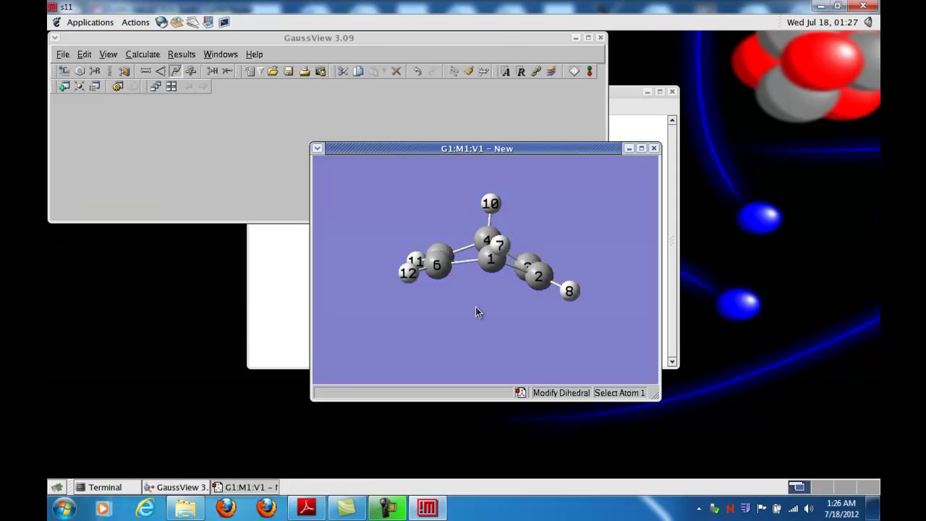
Clean the molecule's geometry again with hydrogens 7 and 10 on the same side, and inspect the folded rings
{"action": "mouse_move", "coordinate": [469, 308]}
{"action": "left_mouse_down"}
{"action": "mouse_move", "coordinate": [468, 294]}
{"action": "mouse_move", "coordinate": [541, 310]}
{"action": "mouse_move", "coordinate": [479, 302]}
{"action": "left_mouse_up"}
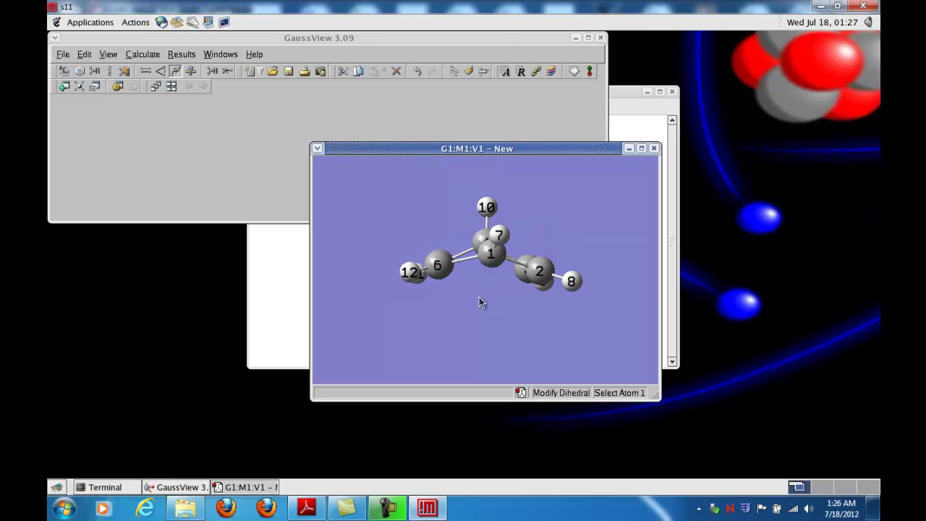
{"action": "left_click", "coordinate": [469, 70]}
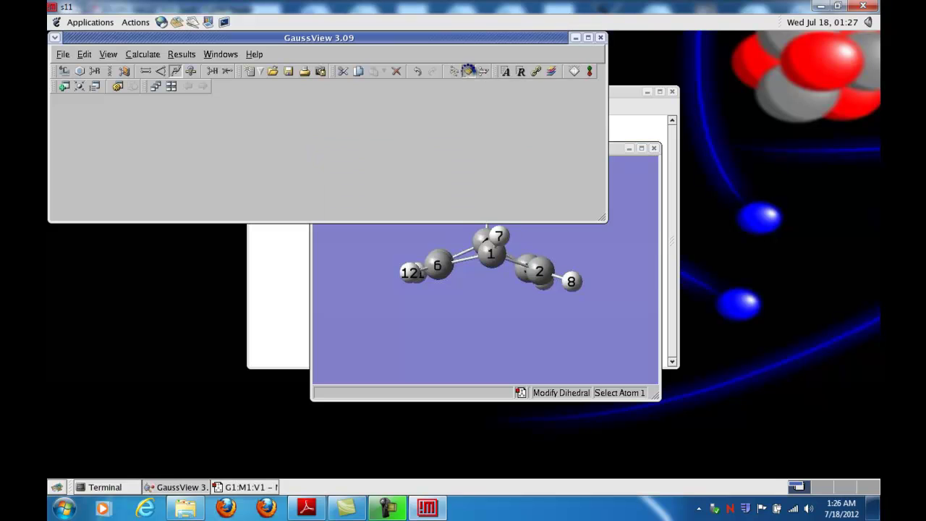
{"action": "left_click", "coordinate": [487, 321]}
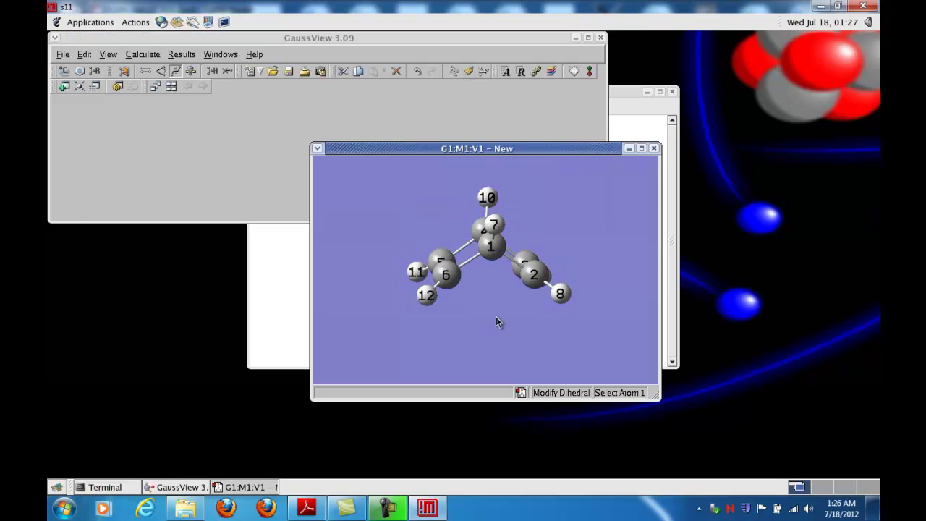
{"action": "left_click_drag", "start_coordinate": [496, 316], "coordinate": [487, 345]}
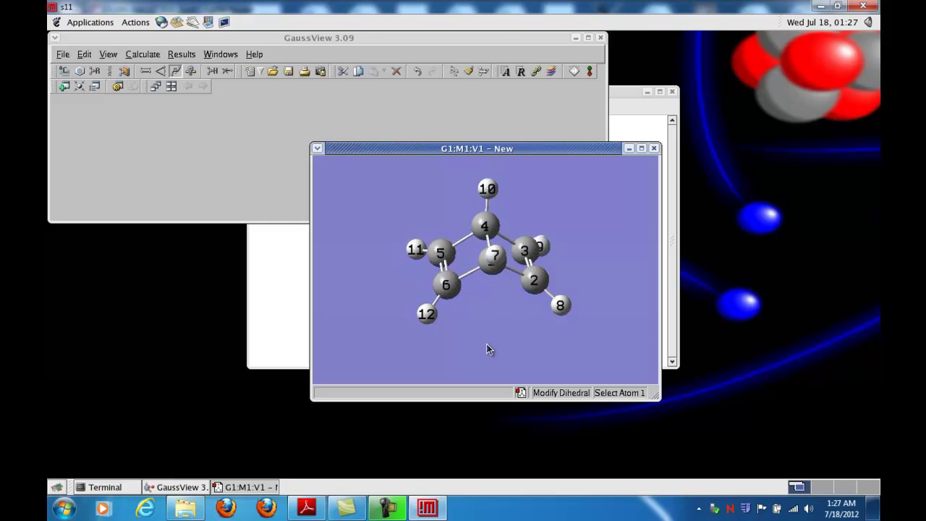
Open the Gaussian calculation setup for the molecule and set the job type to Opt+Freq
{"action": "left_click", "coordinate": [142, 58]}
{"action": "left_click", "coordinate": [142, 55]}
{"action": "left_click", "coordinate": [153, 72]}
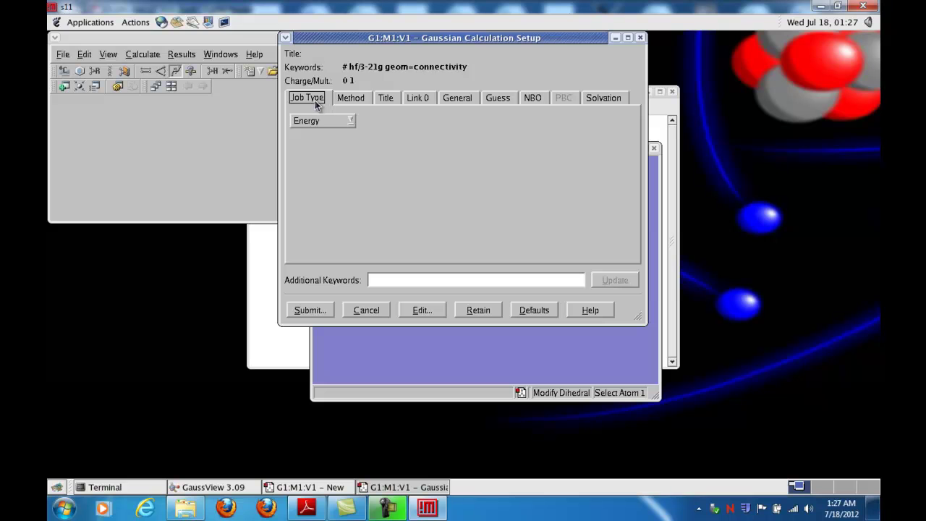
{"action": "left_click", "coordinate": [348, 120]}
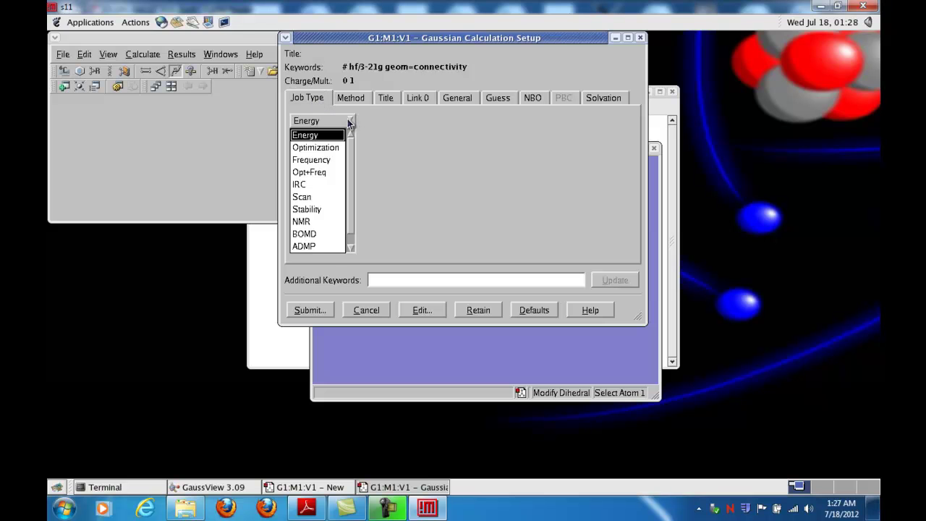
{"action": "left_click", "coordinate": [319, 174]}
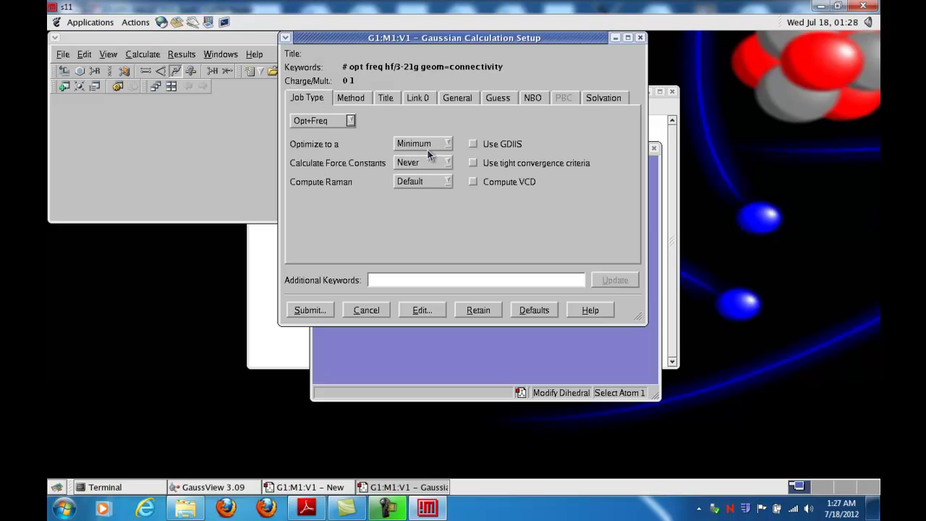
Bring the molecule view forward and switch to Adobe Reader to compare it with structure 2 in the assignment PDF
{"action": "left_click", "coordinate": [423, 391]}
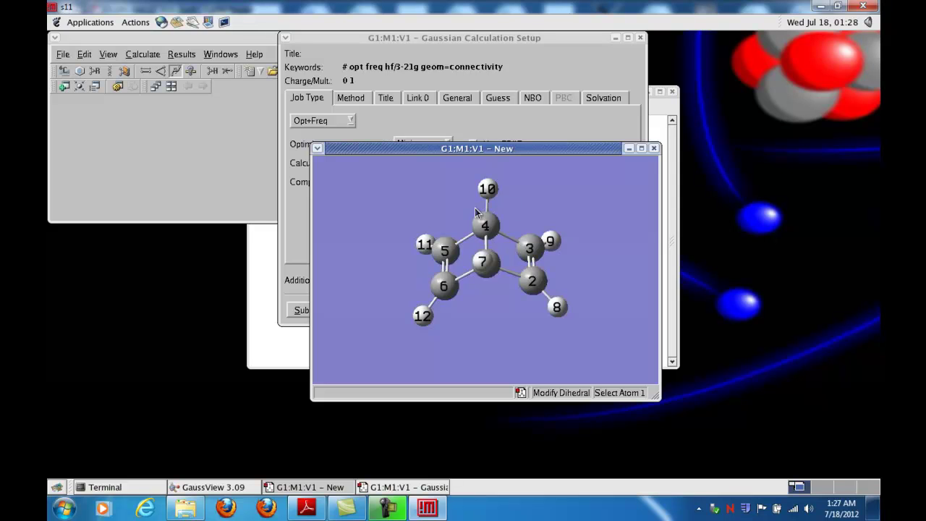
{"action": "left_click", "coordinate": [306, 508]}
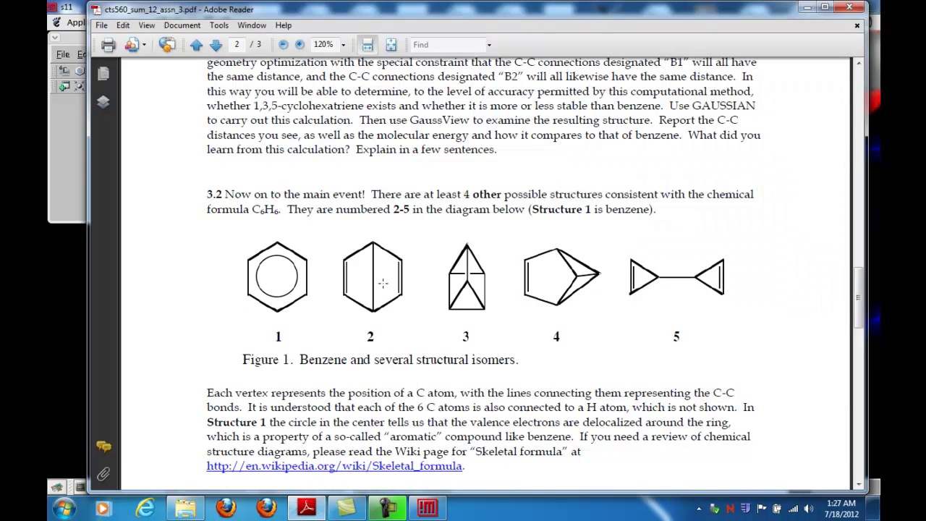